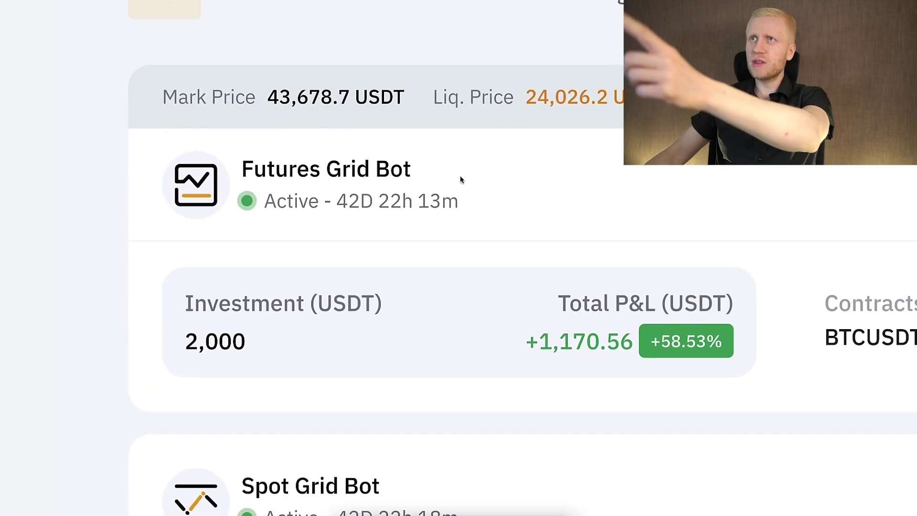
Review the active Futures Grid Bot's entry in the bot list, including its investment and total P&L
drag(287, 175, 205, 171)
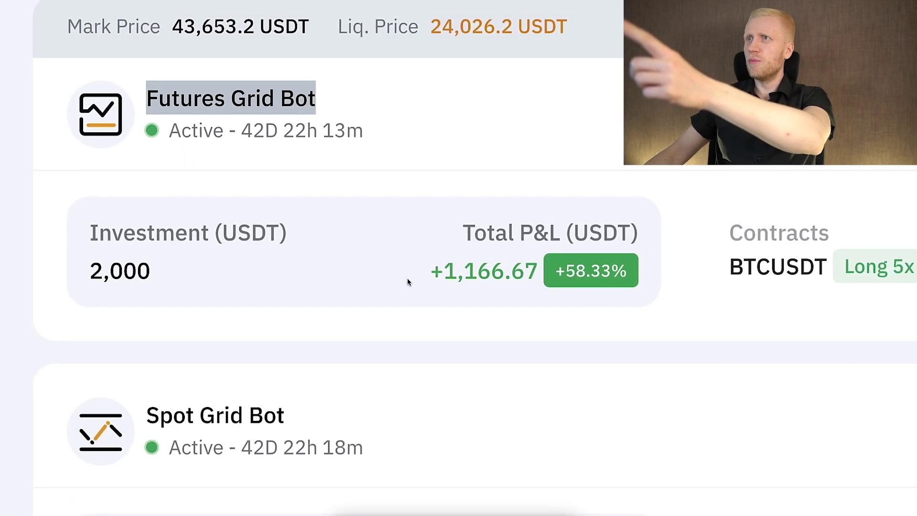
drag(525, 341, 620, 347)
click(525, 277)
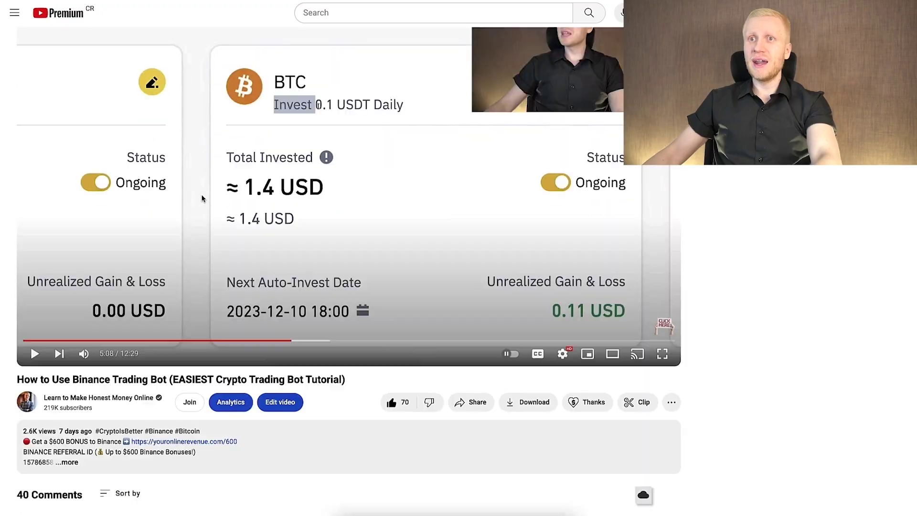
Switch to the YouTube video page and read the pinned comment with the Binance bonus link
scroll(37, 358, down, 1)
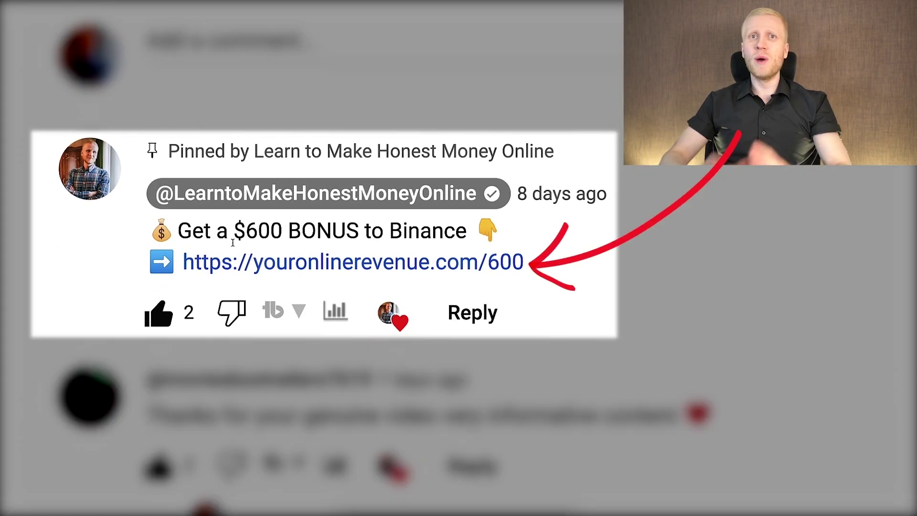
drag(178, 231, 512, 284)
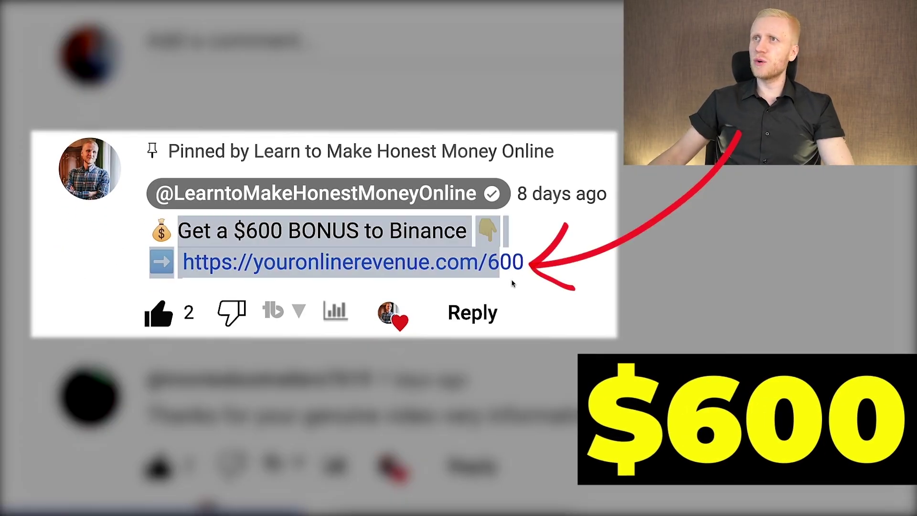
click(548, 281)
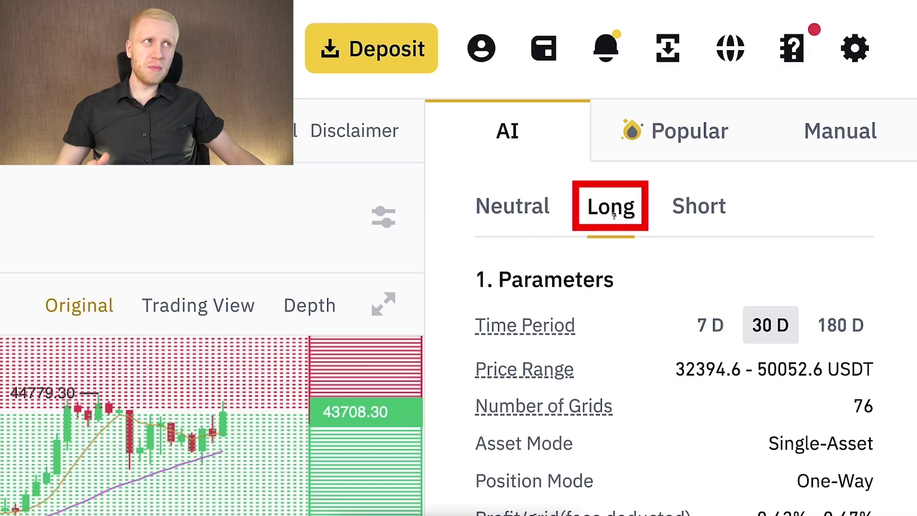
Switch to Binance's futures grid page, compare the Long and Short AI strategies, and select the Neutral one
mouse_move(613, 216)
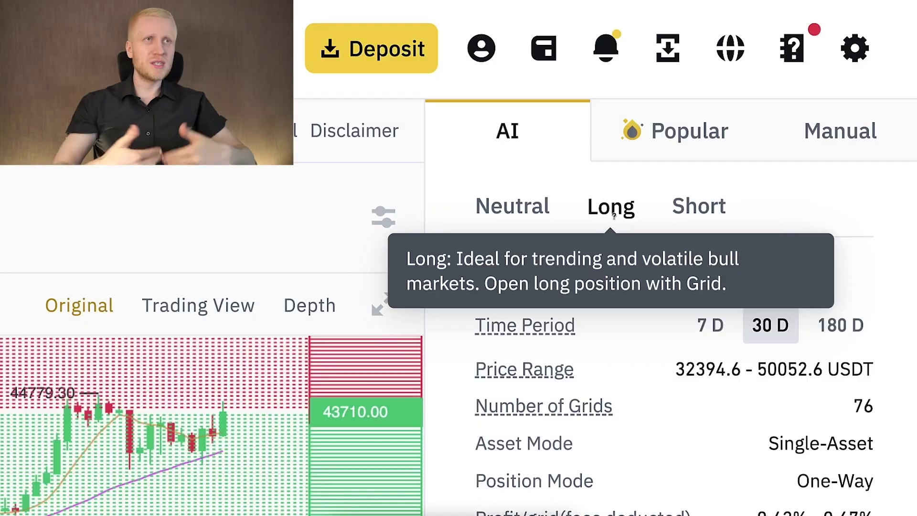
click(706, 209)
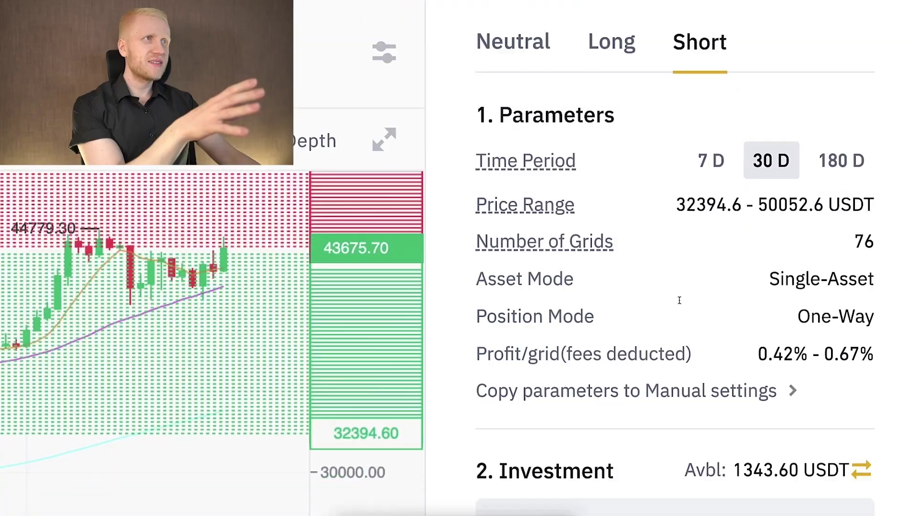
scroll(789, 136, down, 3)
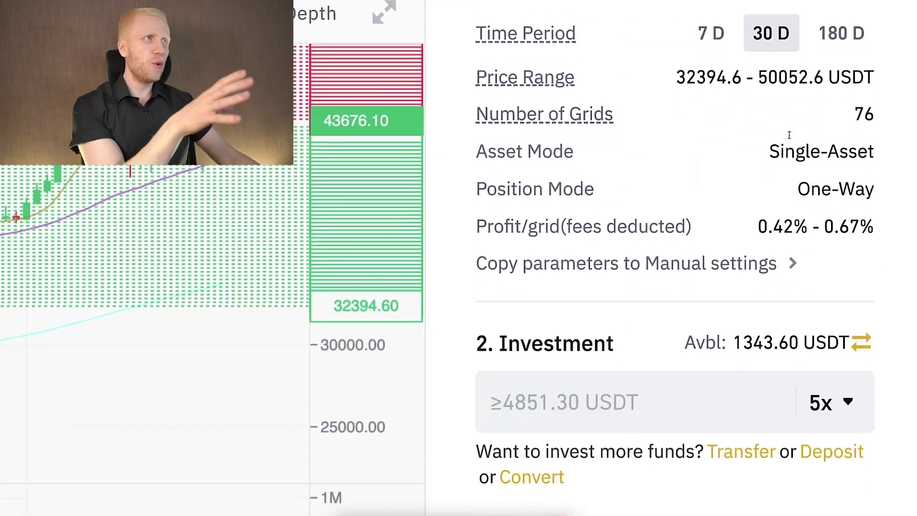
scroll(791, 203, up, 6)
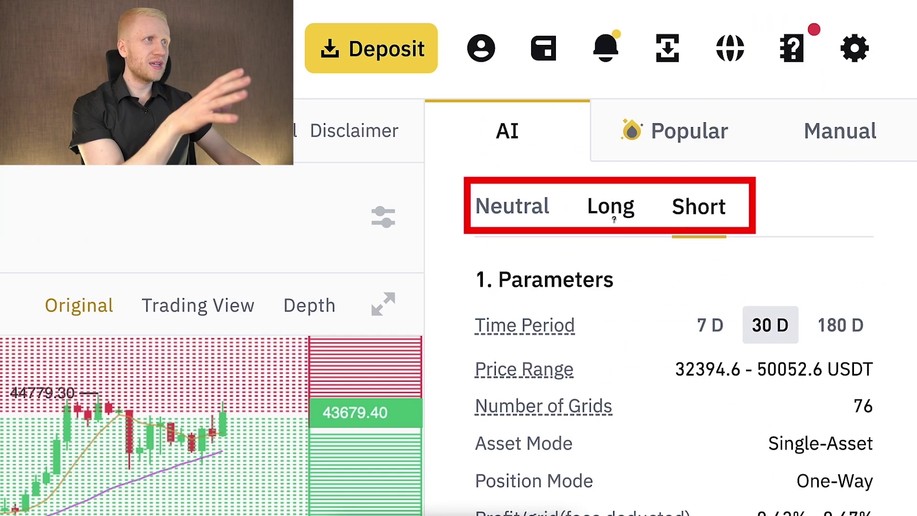
click(541, 206)
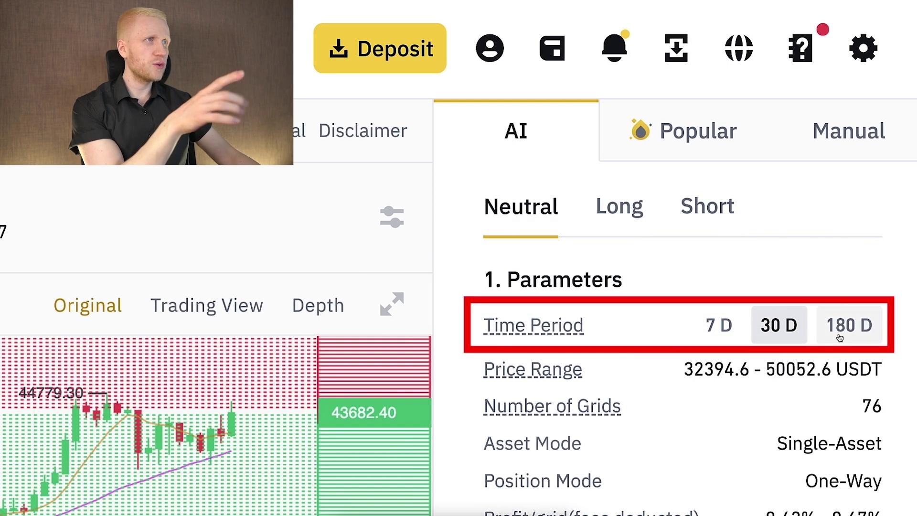
Set the Neutral AI strategy's time period to 7 D, inspect its price range on the chart, and switch the chart to 15m
click(718, 325)
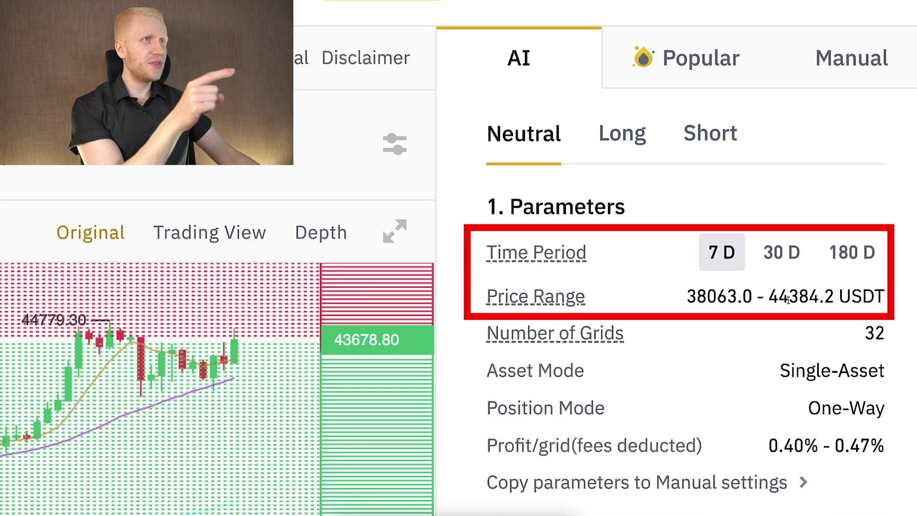
click(722, 251)
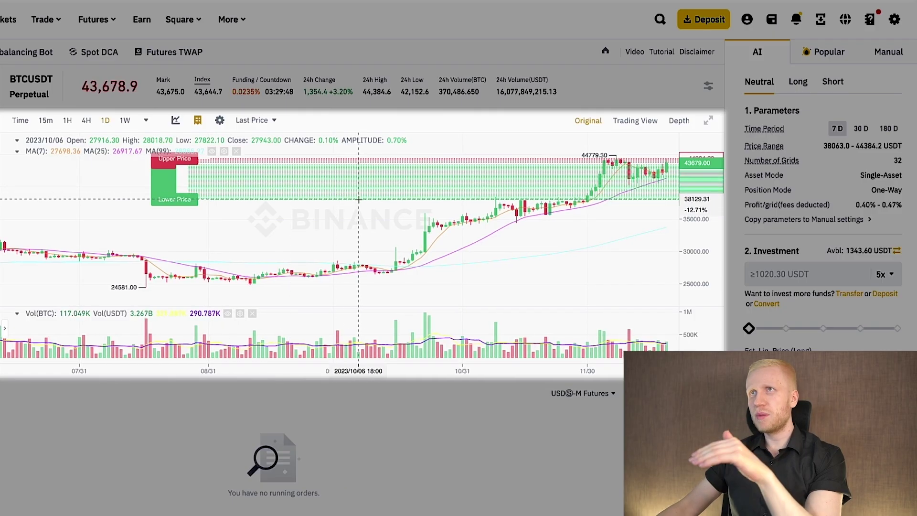
scroll(390, 189, right, 3)
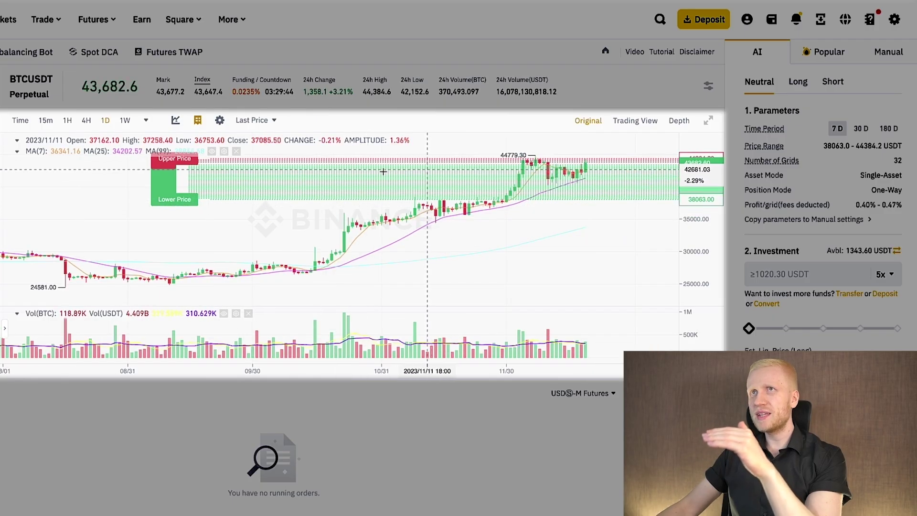
click(49, 127)
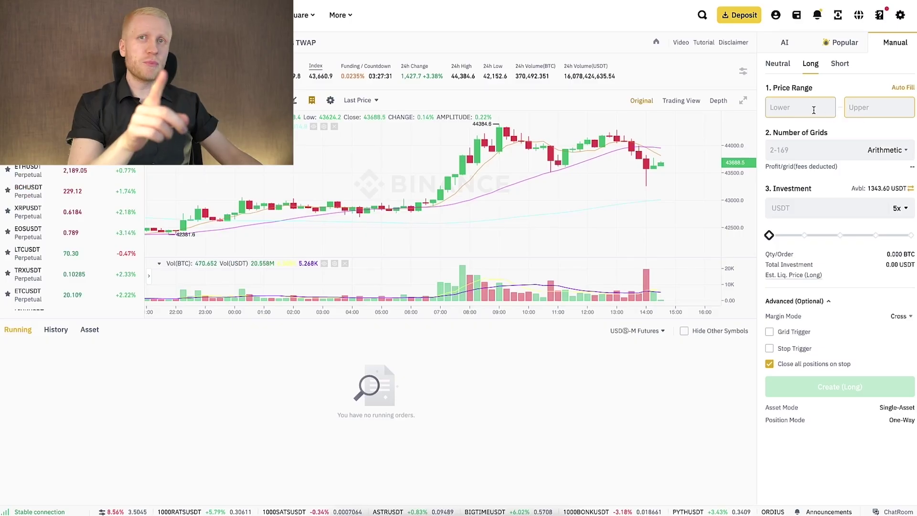
Set the manual Long grid's price range to 20000–100000 and its number of grids to 100
click(813, 110)
text(20,000 - )
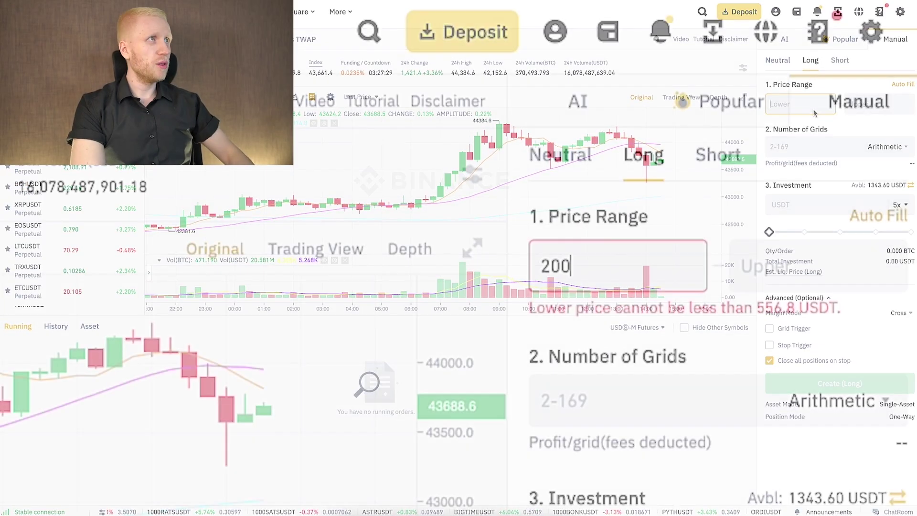
text(100,000)
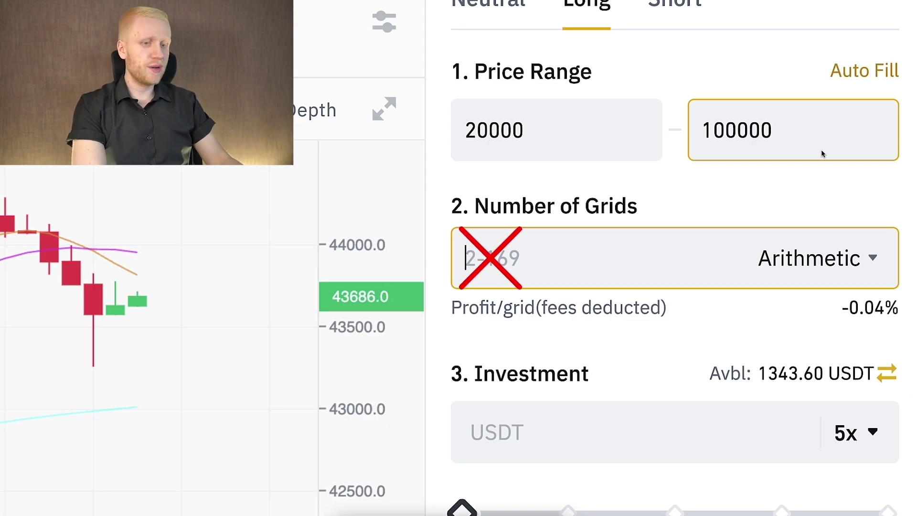
text(69)
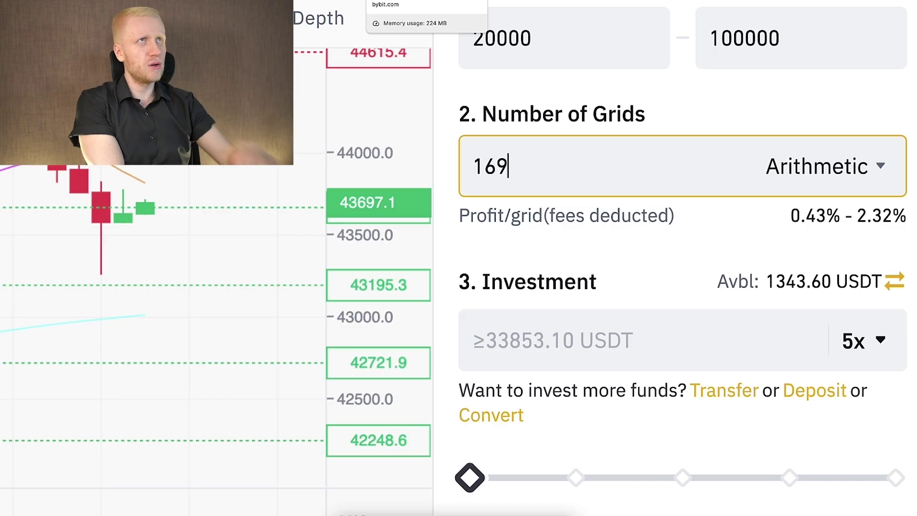
key(BackSpace)
key(BackSpace)
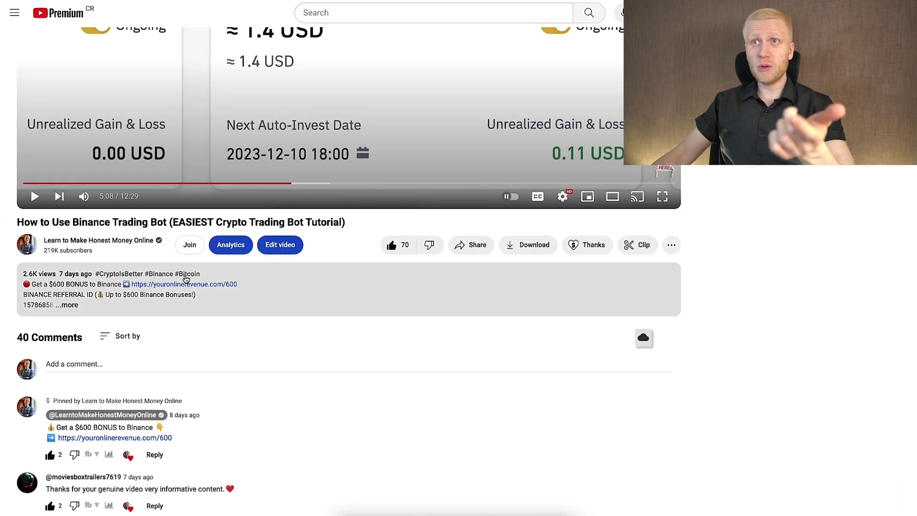
Switch to the YouTube video page and expand the description containing the Binance bonus link
scroll(89, 181, down, 3)
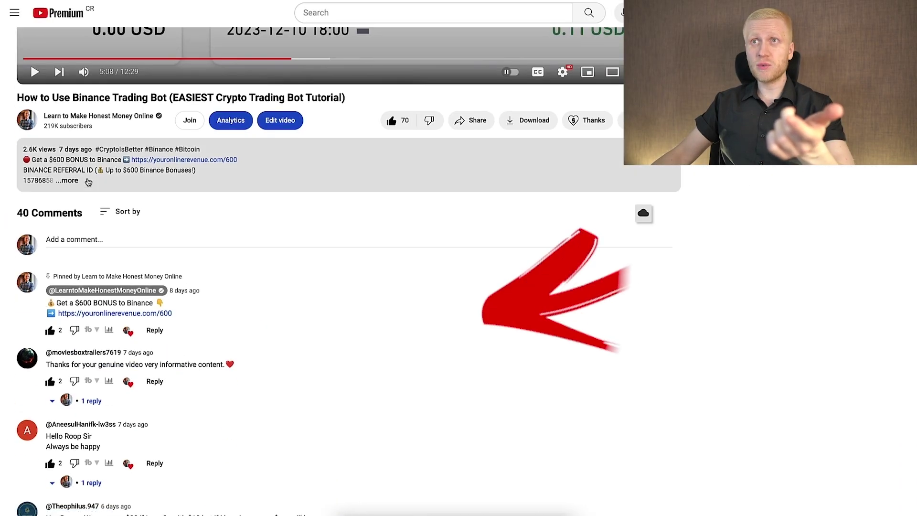
click(88, 181)
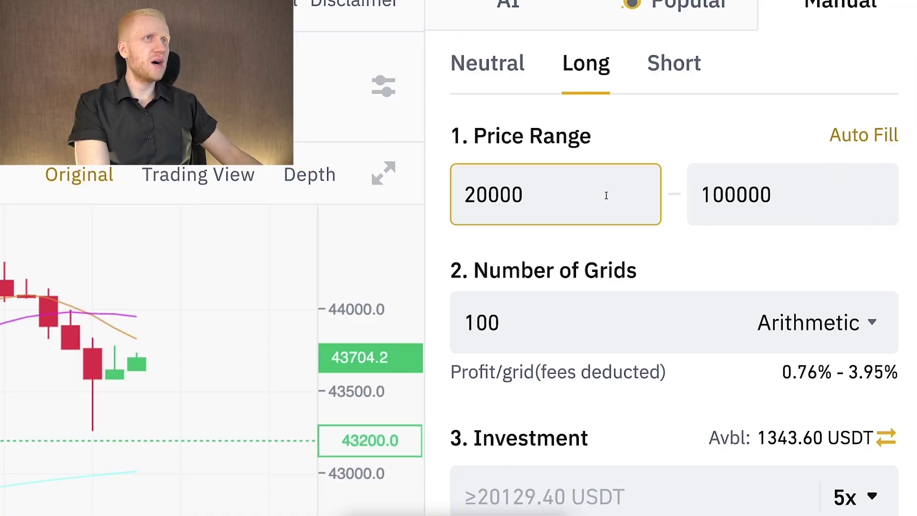
Return to the Binance manual Long grid and set its price range to 39000–49000 USDT
double_click(606, 196)
text(3900)
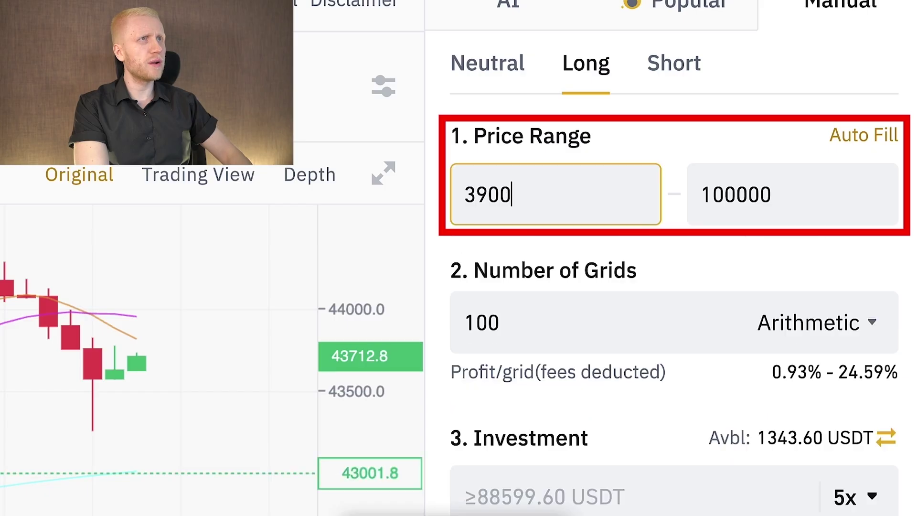
key(Tab)
click(513, 194)
text(0)
key(Tab)
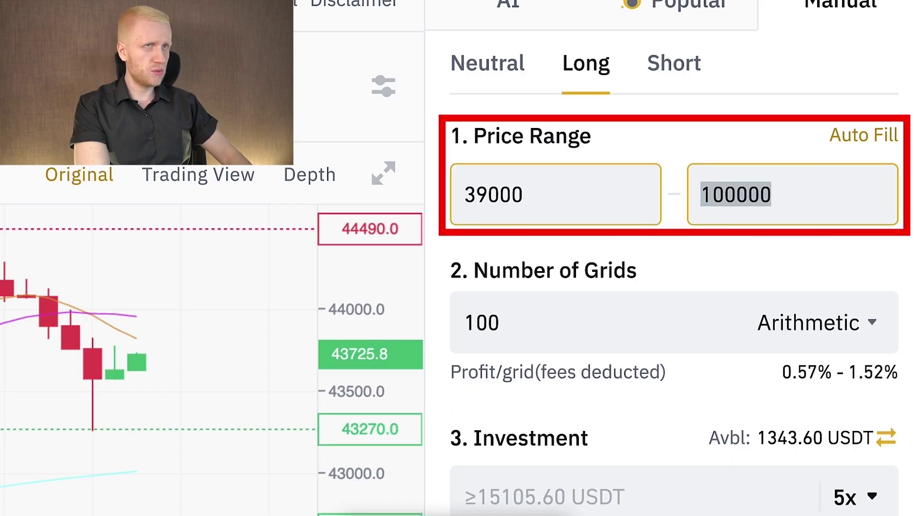
text(49000)
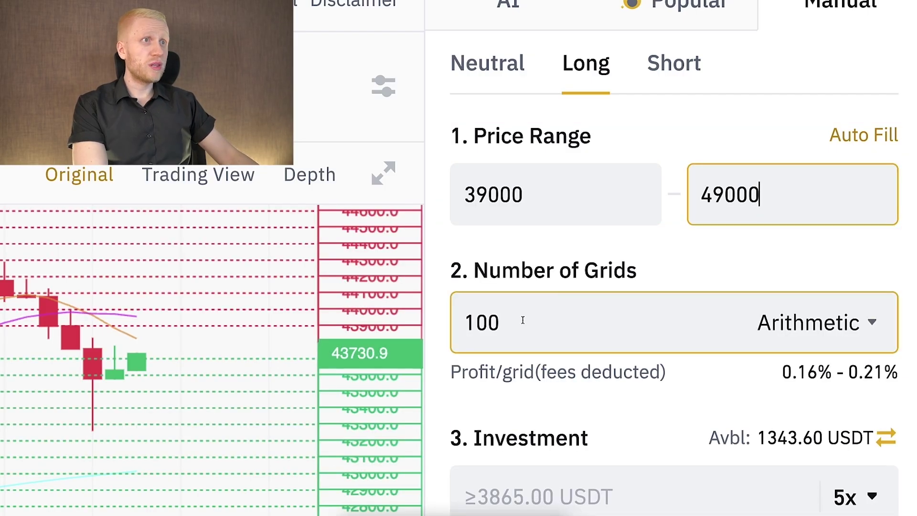
Set the number of grids to 34 and enter an investment of 1343.60 USDT
scroll(575, 444, down, 1)
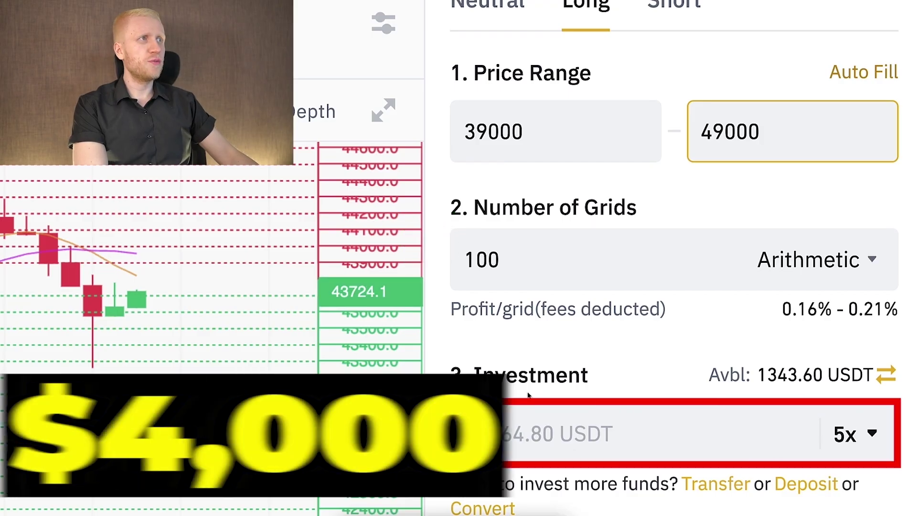
scroll(527, 395, down, 1)
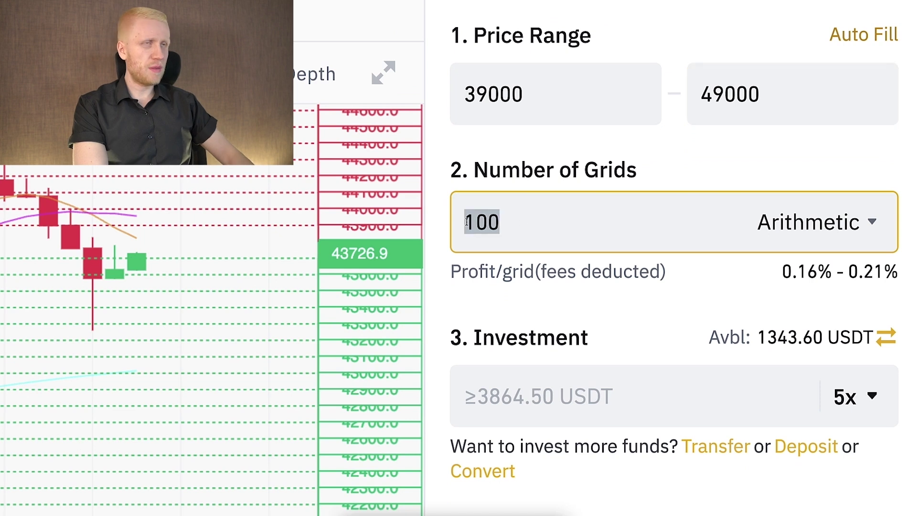
text(0)
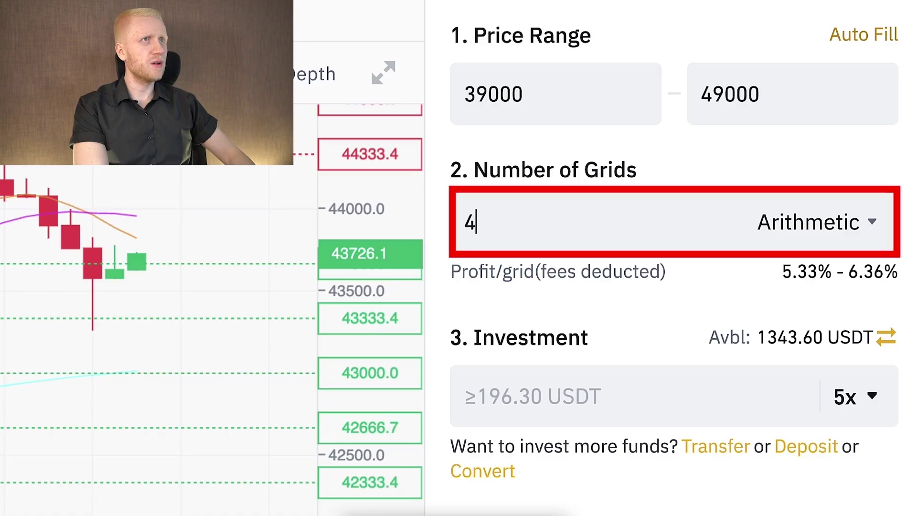
key(BackSpace)
key(BackSpace)
text(35)
key(BackSpace)
text(4)
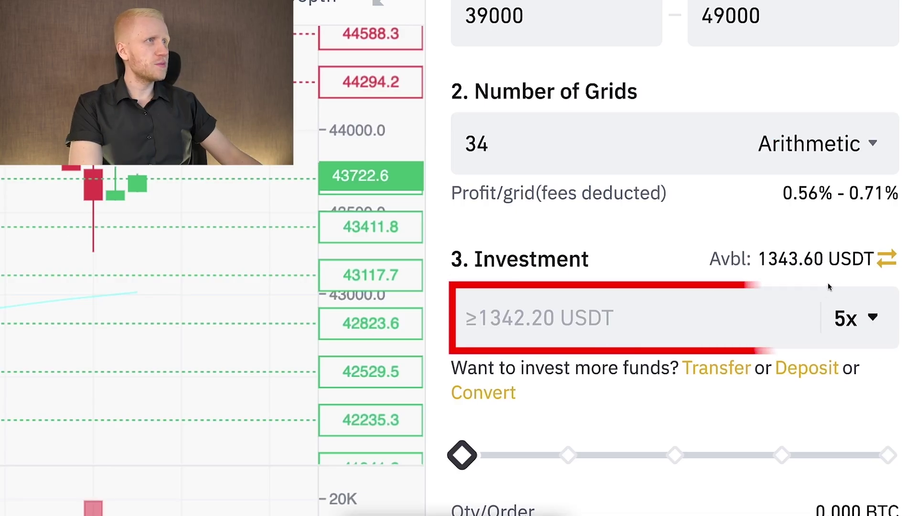
text(1343.60)
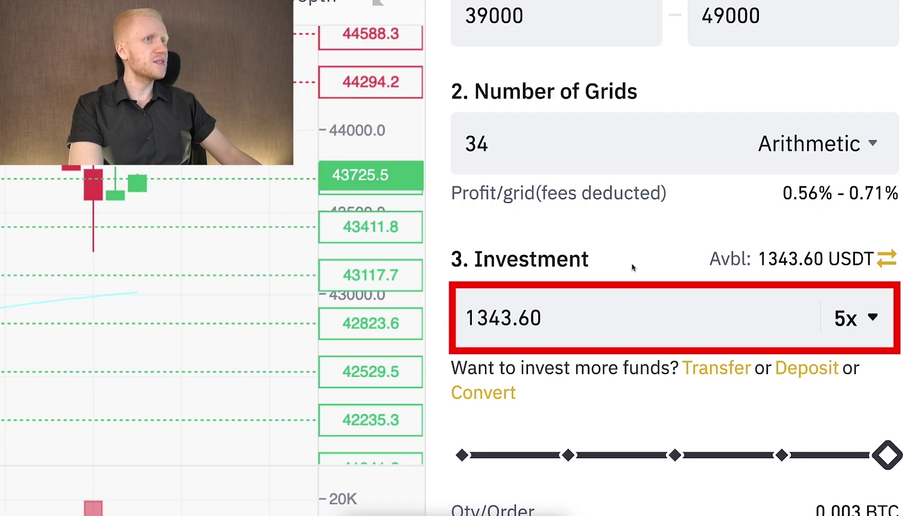
scroll(880, 199, down, 2)
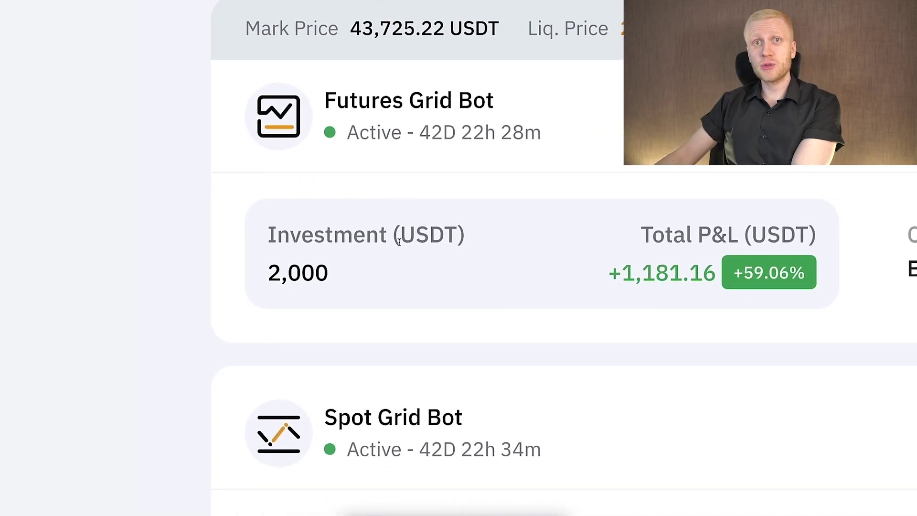
Switch to the active bots list and compare the investment and total P&L of the Spot Grid Bot and Futures Grid Bot
scroll(399, 241, down, 4)
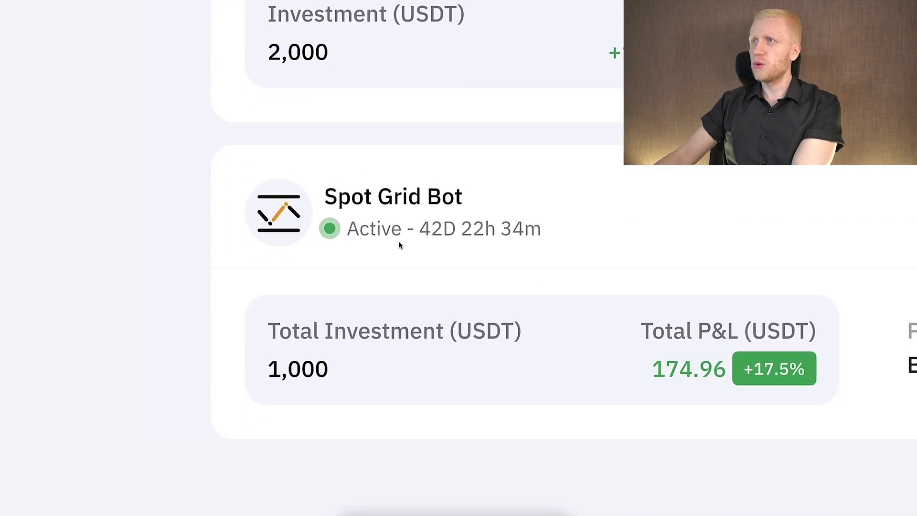
drag(573, 338, 704, 401)
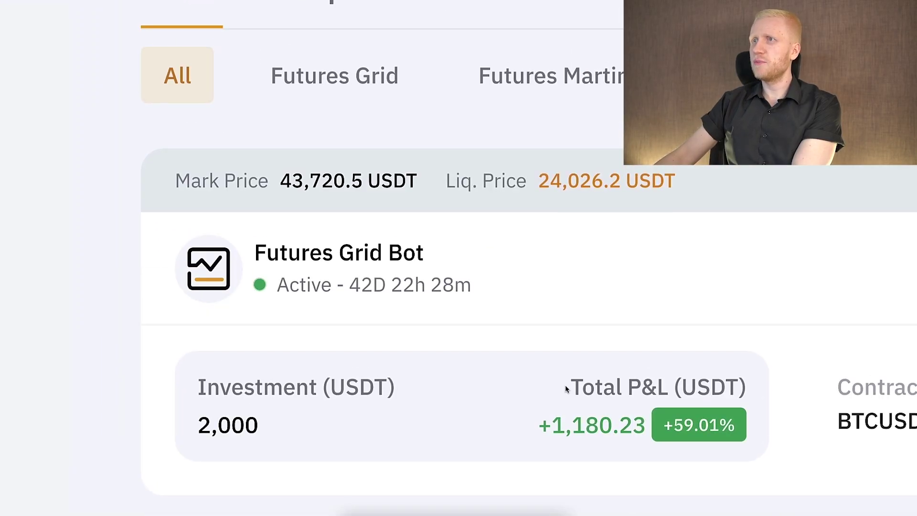
drag(565, 385, 664, 438)
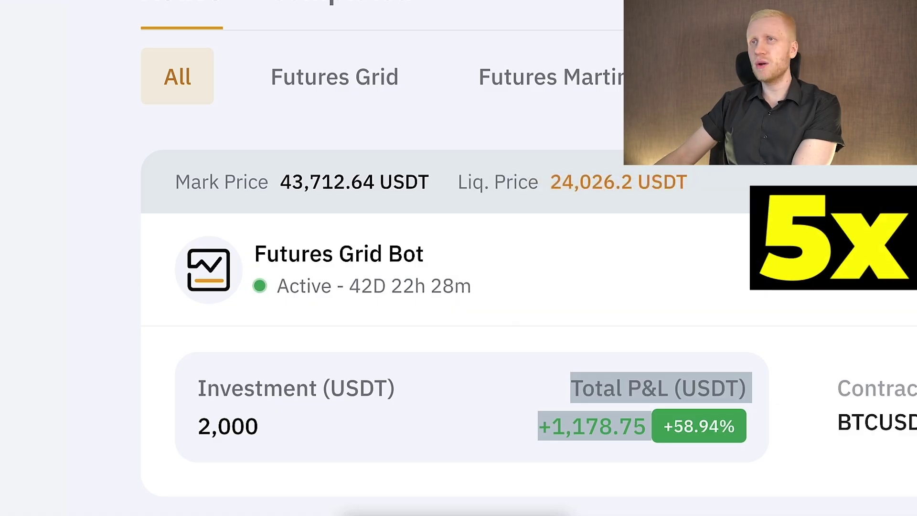
scroll(305, 321, down, 3)
drag(305, 321, 206, 265)
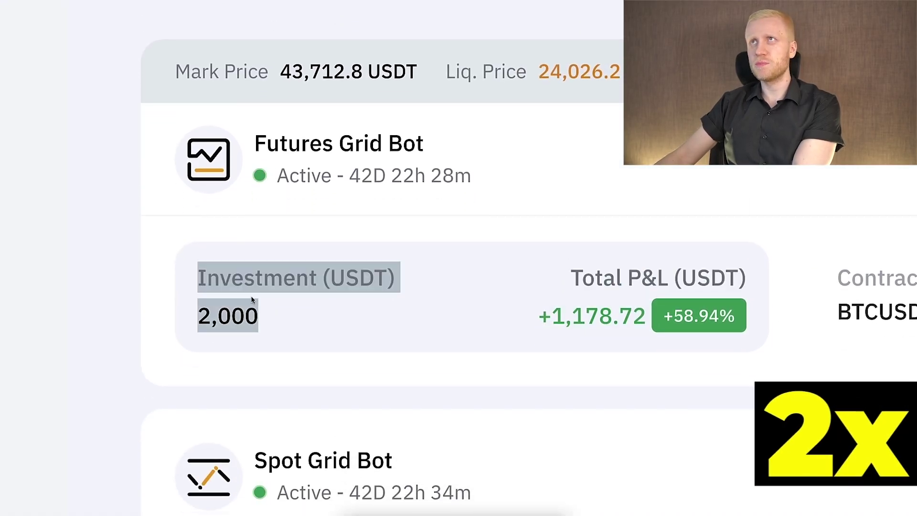
scroll(252, 299, down, 5)
drag(619, 141, 499, 73)
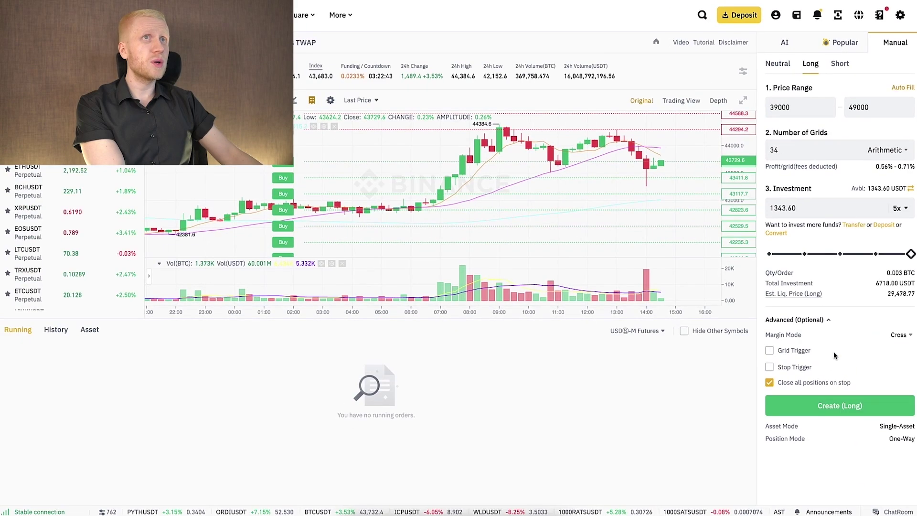
Create the Long BTCUSDT futures grid bot, confirm its order and inspect its entry among the running bots
click(702, 313)
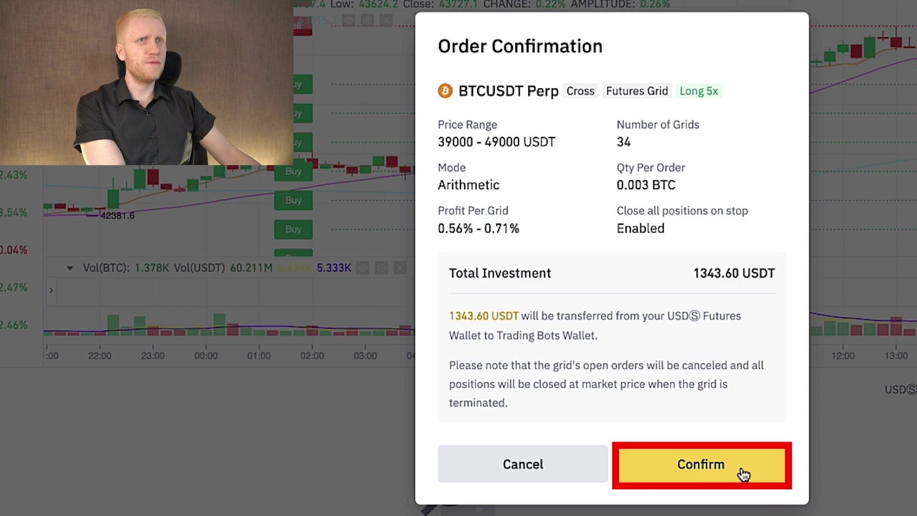
click(743, 474)
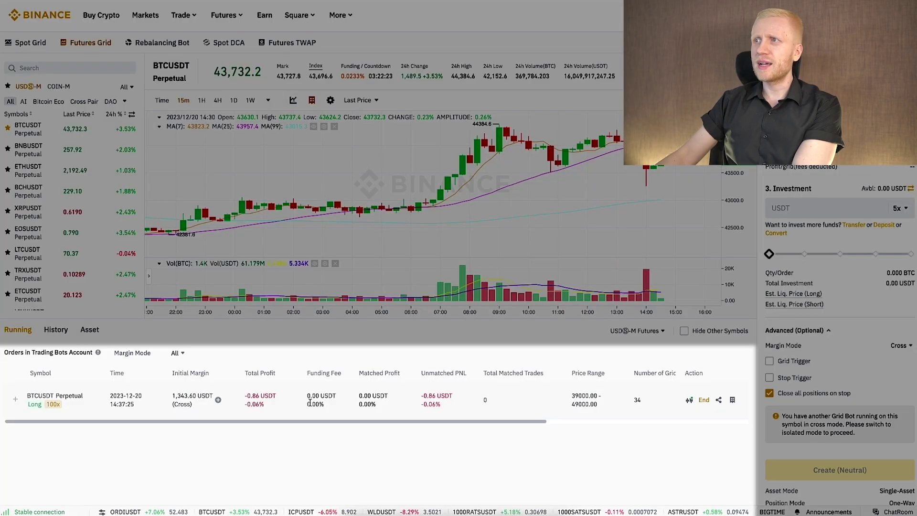
scroll(310, 402, right, 5)
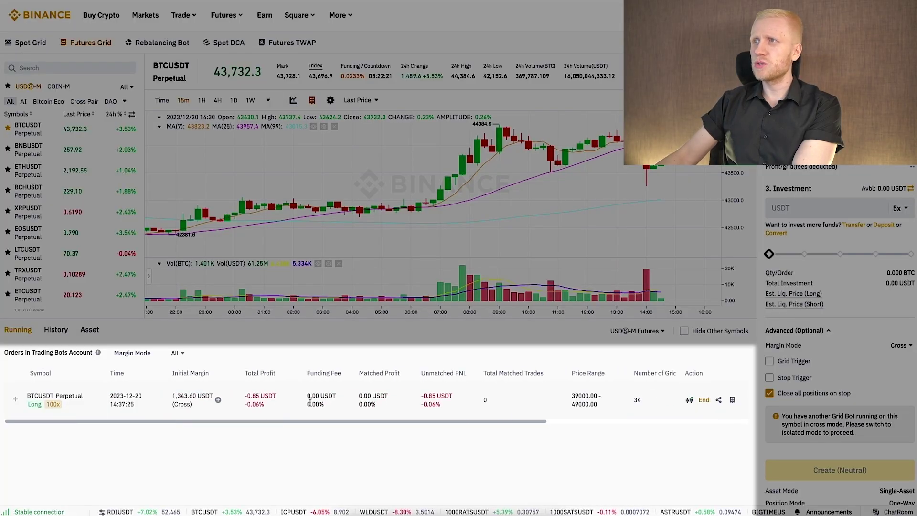
scroll(310, 402, right, 5)
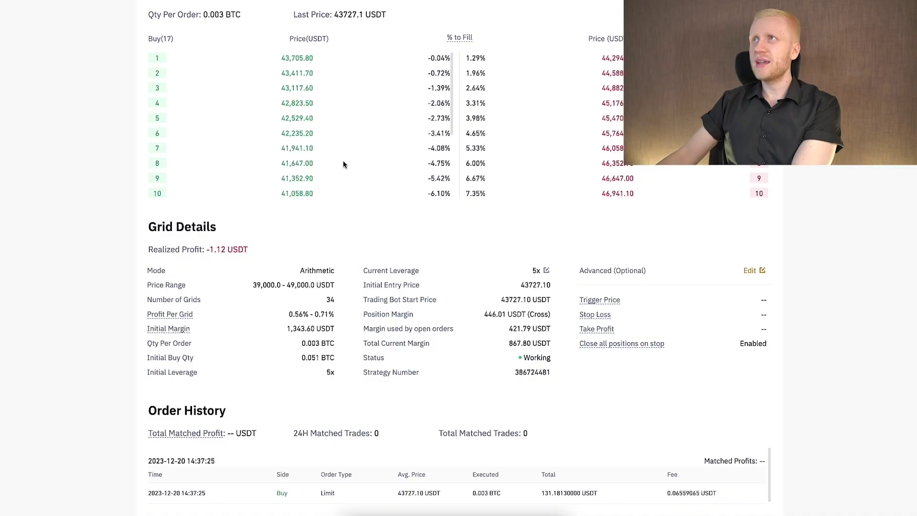
Examine the new bot's pending buy and sell orders, grid details and order history
scroll(430, 205, up, 2)
scroll(434, 205, down, 3)
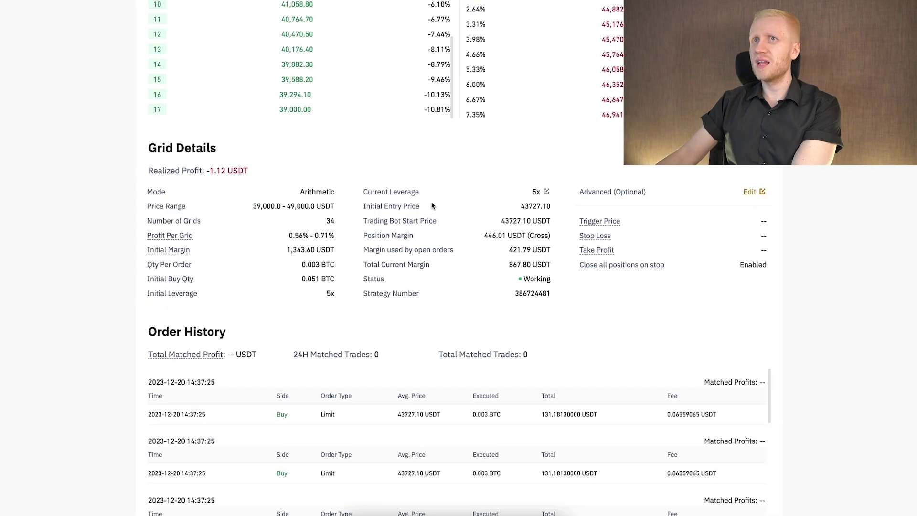
scroll(577, 158, up, 5)
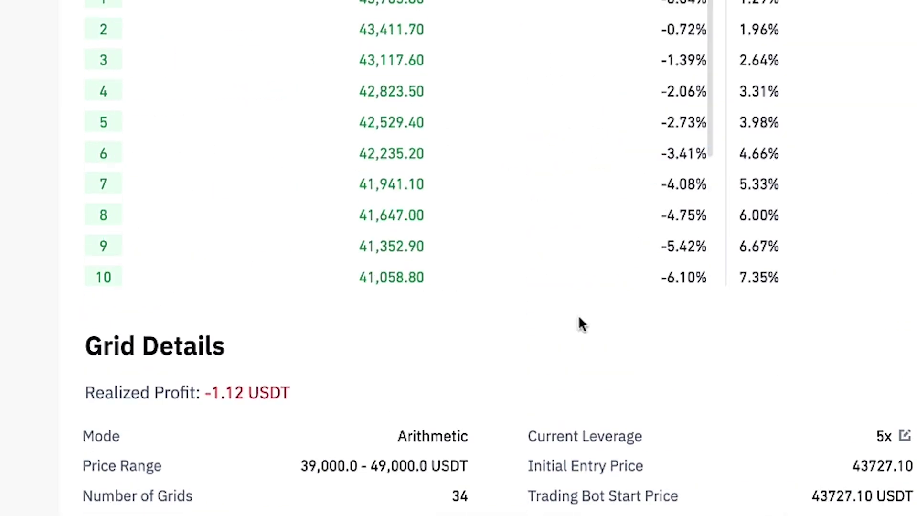
scroll(578, 323, up, 3)
scroll(592, 337, down, 5)
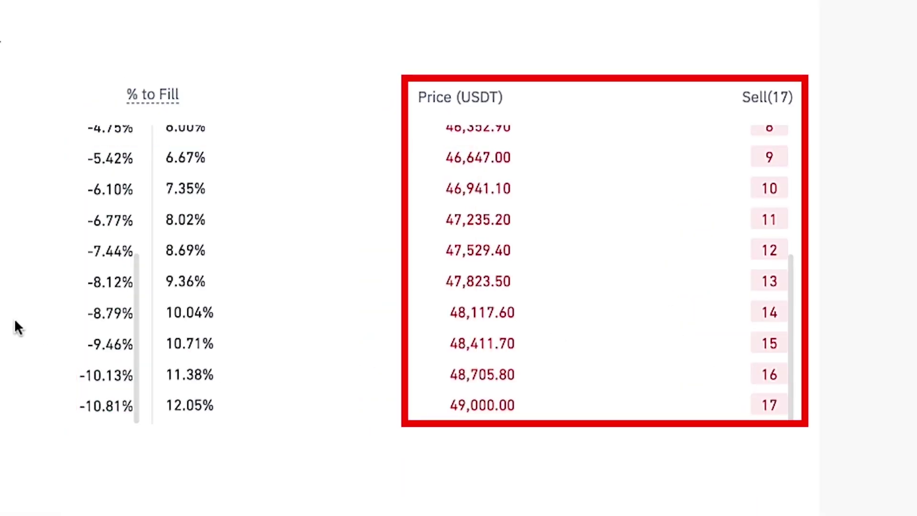
scroll(14, 318, up, 4)
scroll(227, 315, up, 4)
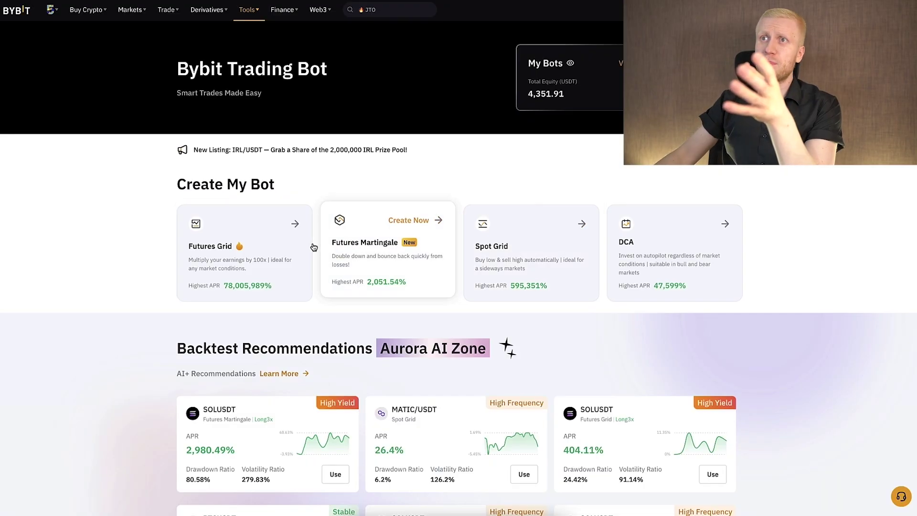
Switch to Bybit's trading bot page, open Futures Grid and view a Stable BTCUSDT Neutral2x strategy
click(288, 244)
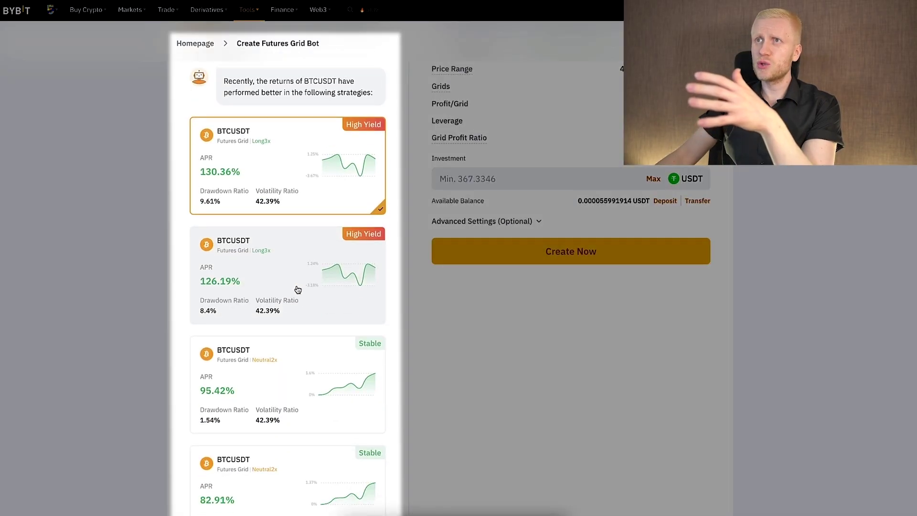
click(312, 391)
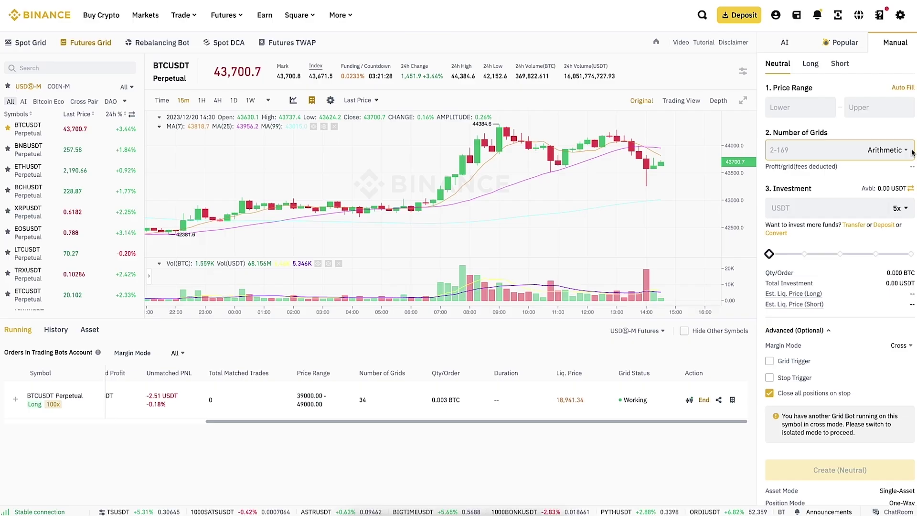
Compare the Popular, AI and Manual setups of Binance's futures grid with Bybit's Short and Neutral AI strategies
click(849, 48)
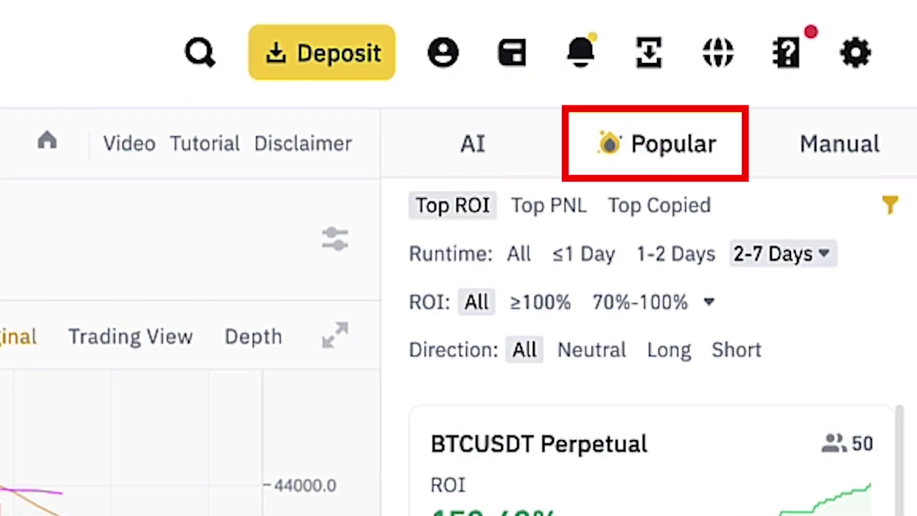
click(473, 143)
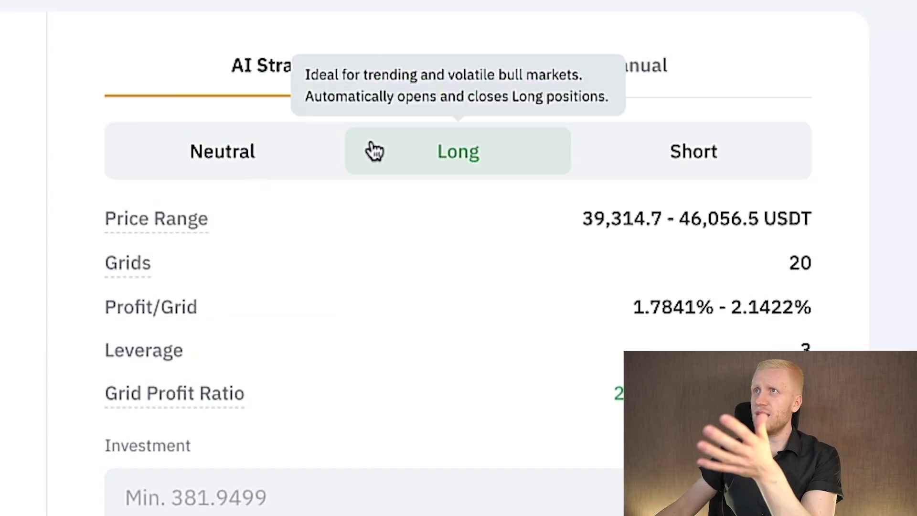
click(592, 152)
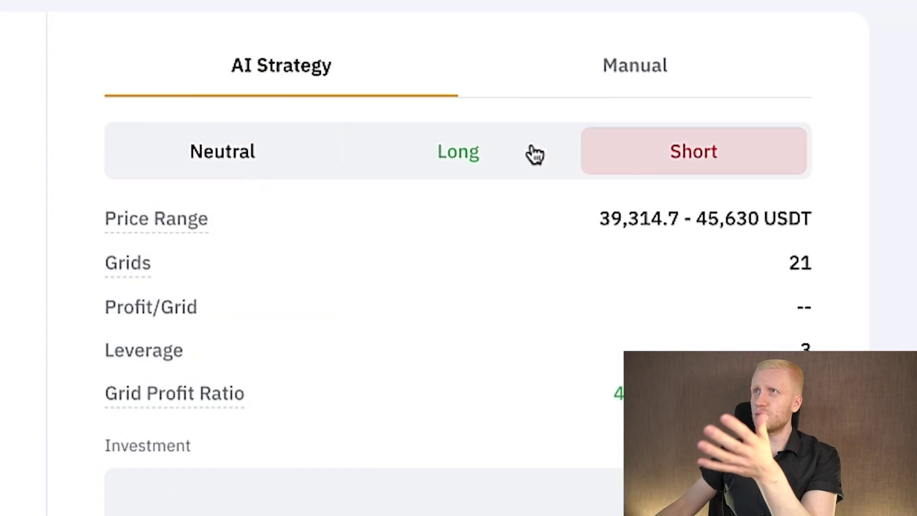
click(287, 151)
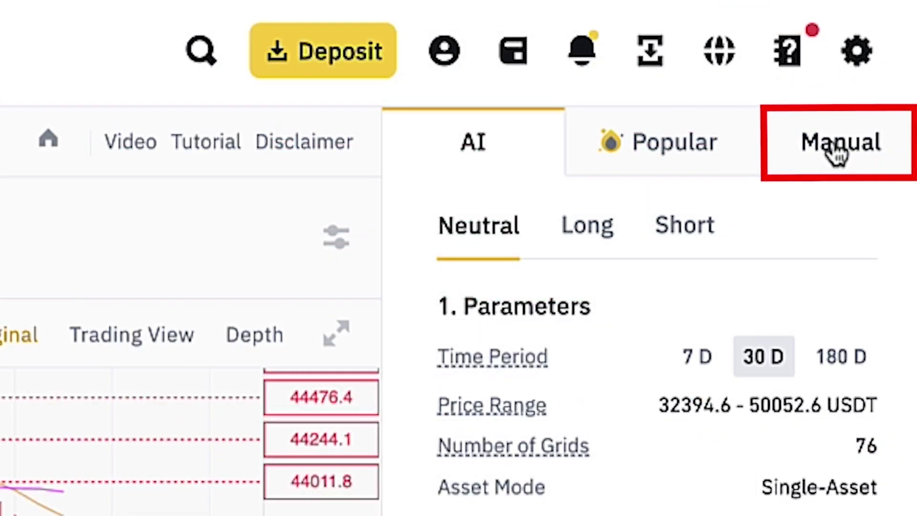
click(894, 41)
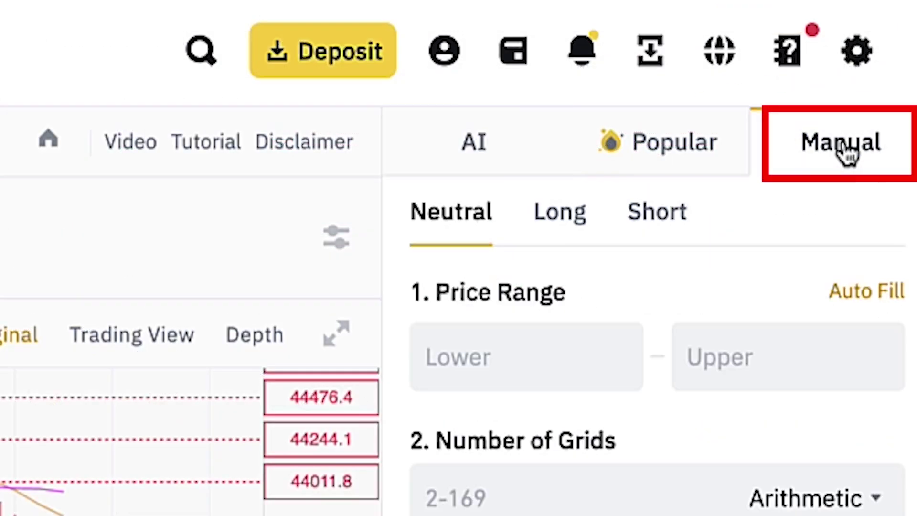
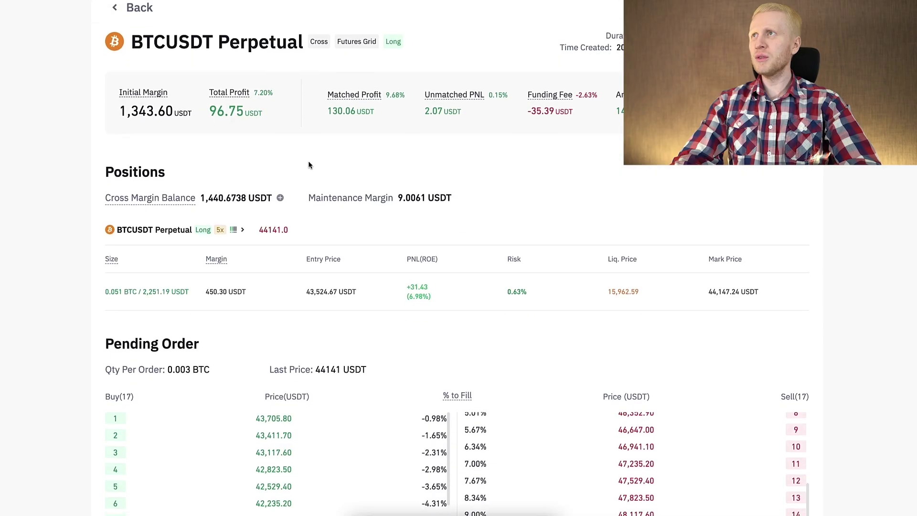
Highlight the total profit, matched profit and funding fee in the BTCUSDT bot's details
drag(578, 277, 406, 203)
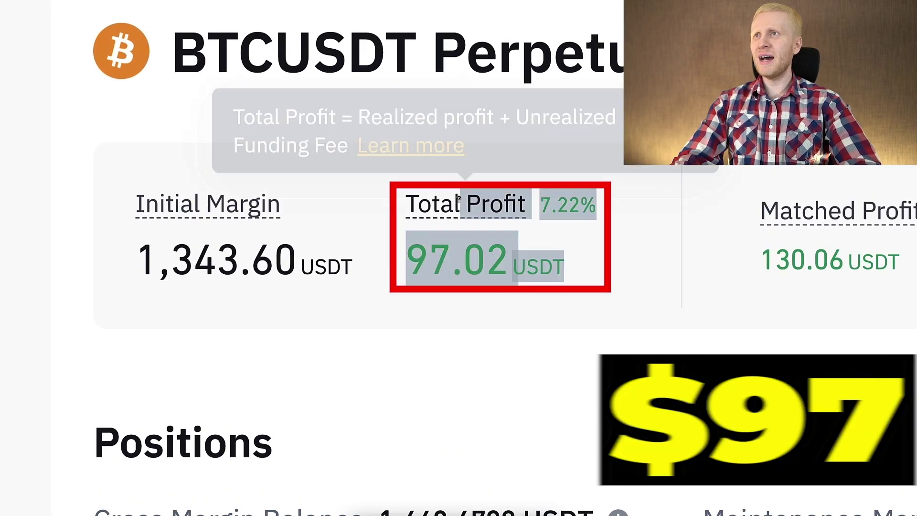
click(436, 258)
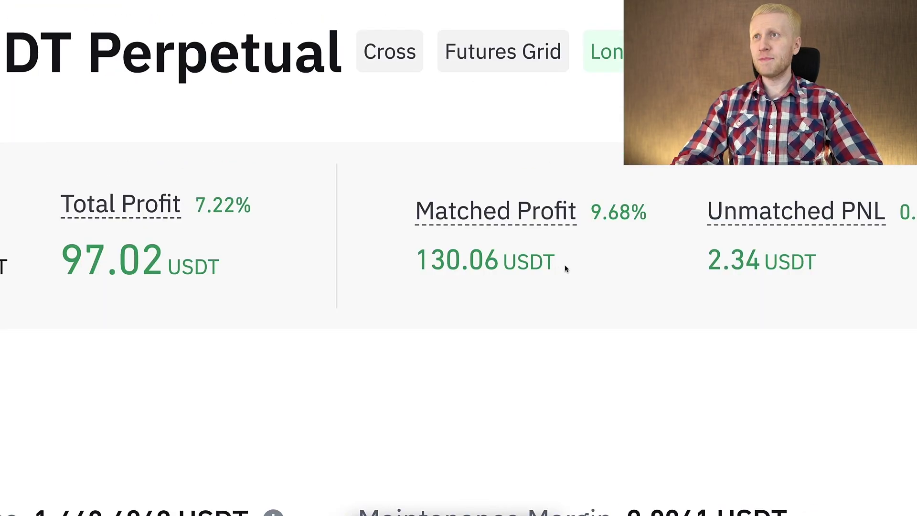
drag(566, 269, 414, 258)
click(452, 248)
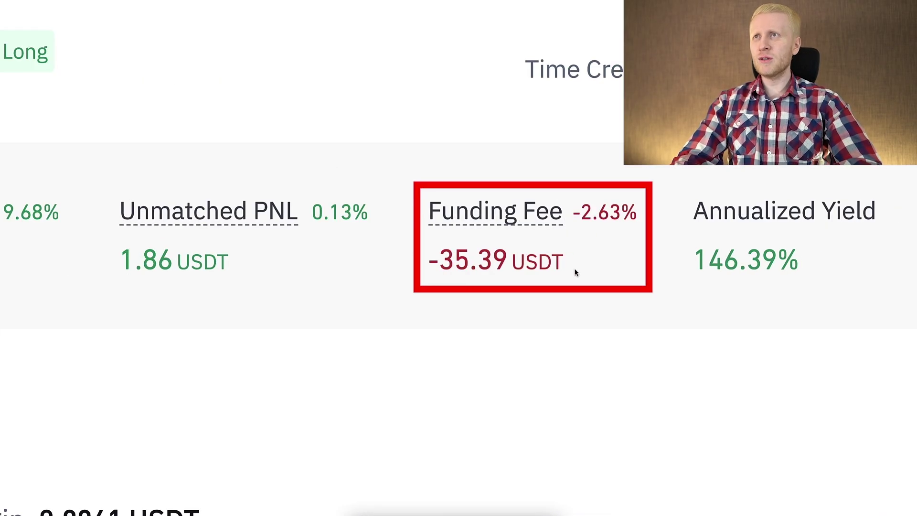
drag(575, 272, 430, 210)
click(497, 305)
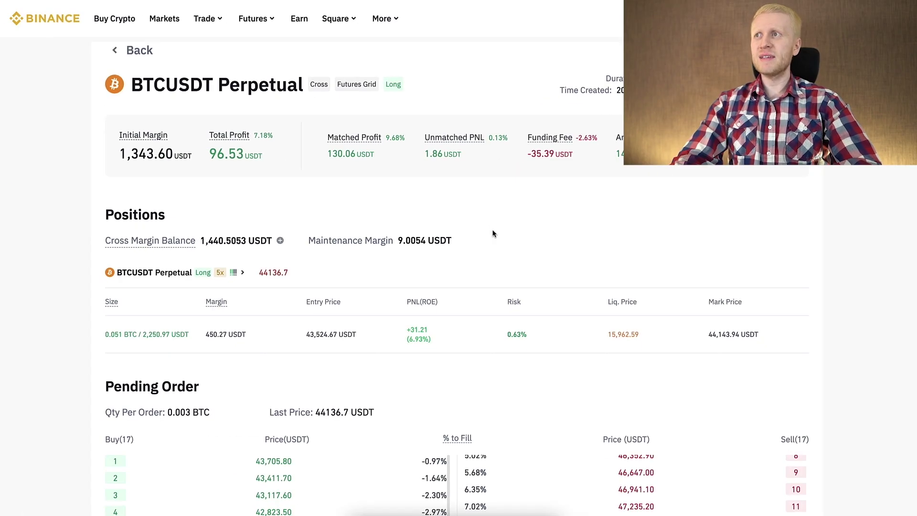
Review the bot's pending orders and grid details, and check its entry in the running bots list
scroll(490, 236, down, 5)
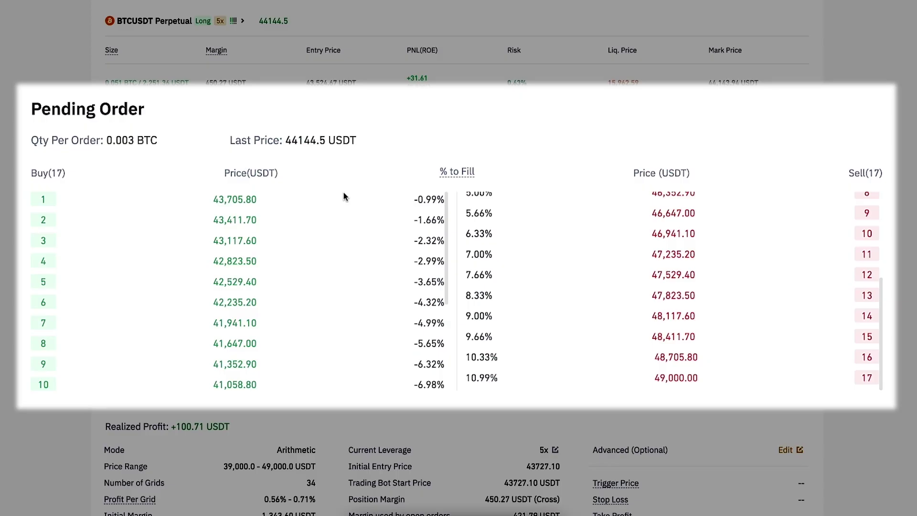
scroll(487, 240, down, 4)
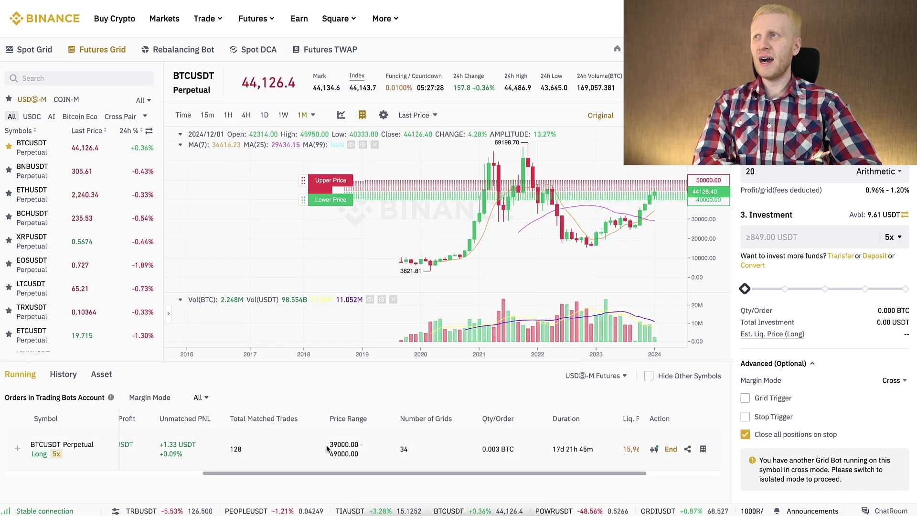
scroll(327, 448, left, 5)
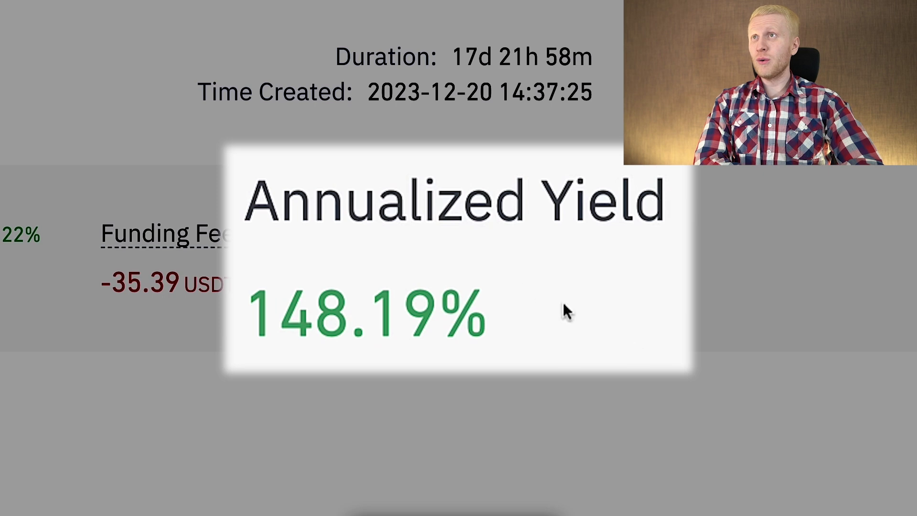
Highlight the annualized yield and total profit in the BTCUSDT bot's details
drag(564, 310, 270, 213)
click(379, 239)
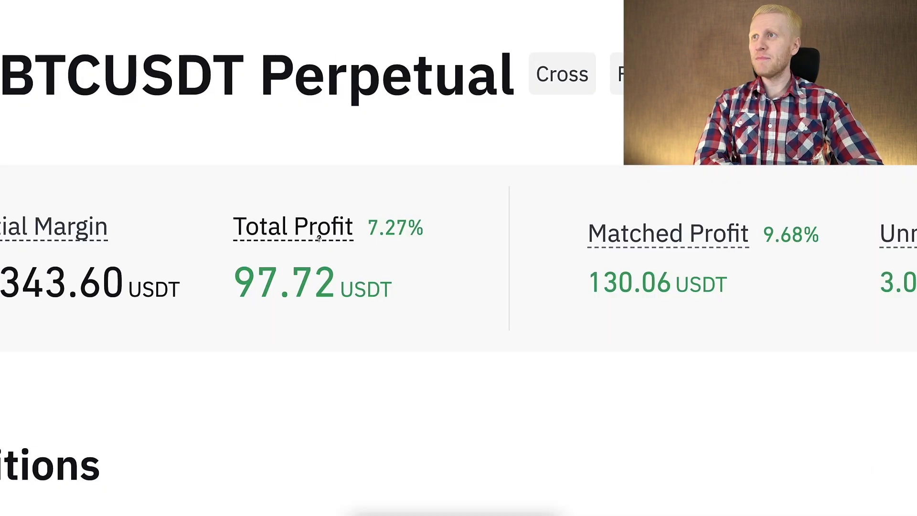
triple_click(274, 273)
click(274, 273)
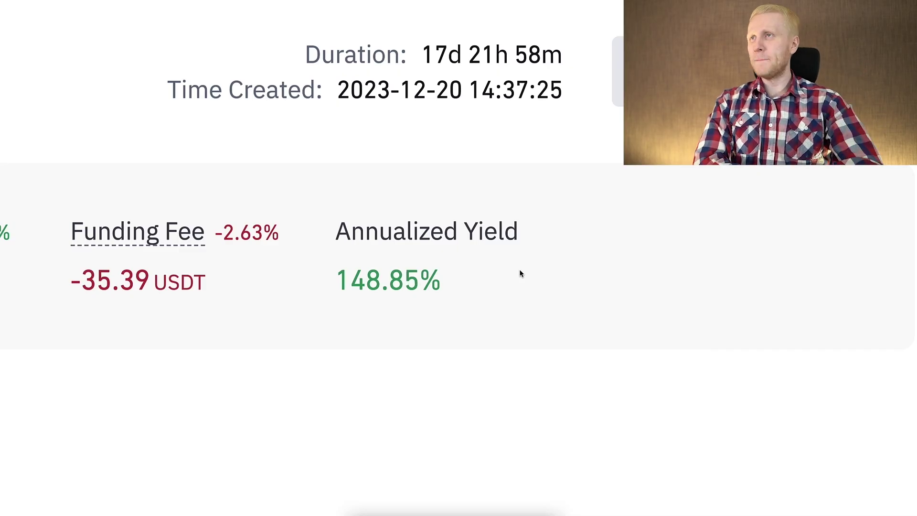
drag(513, 275, 462, 273)
click(354, 234)
Open the details of the running BTCUSDT grid bot and look through its positions and pending orders
click(463, 273)
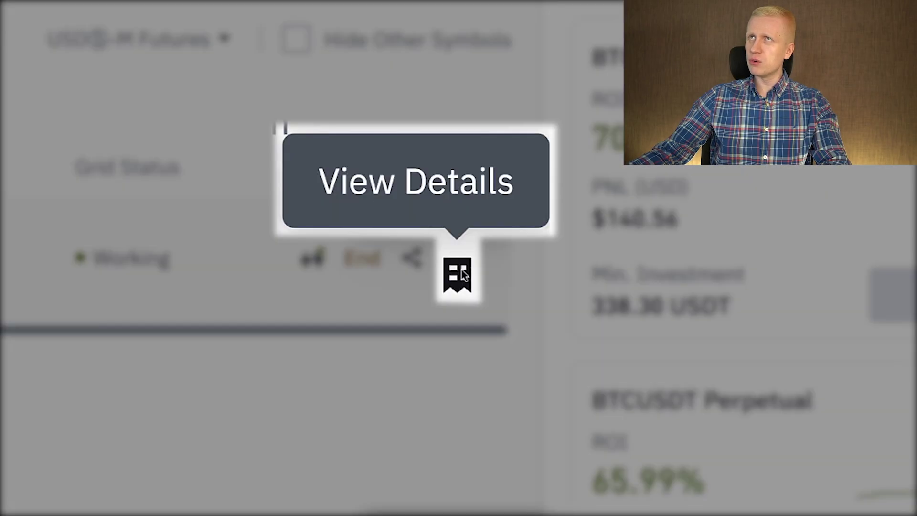
click(463, 274)
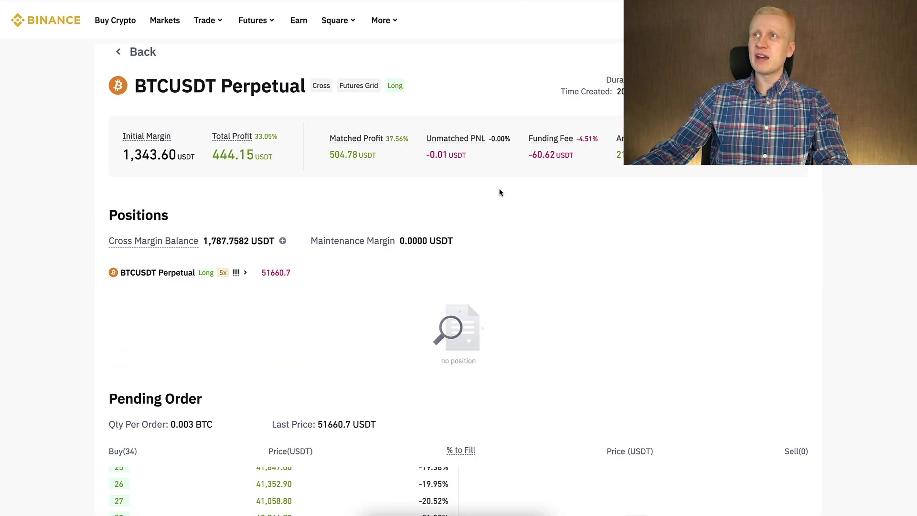
scroll(500, 191, down, 15)
scroll(485, 348, down, 10)
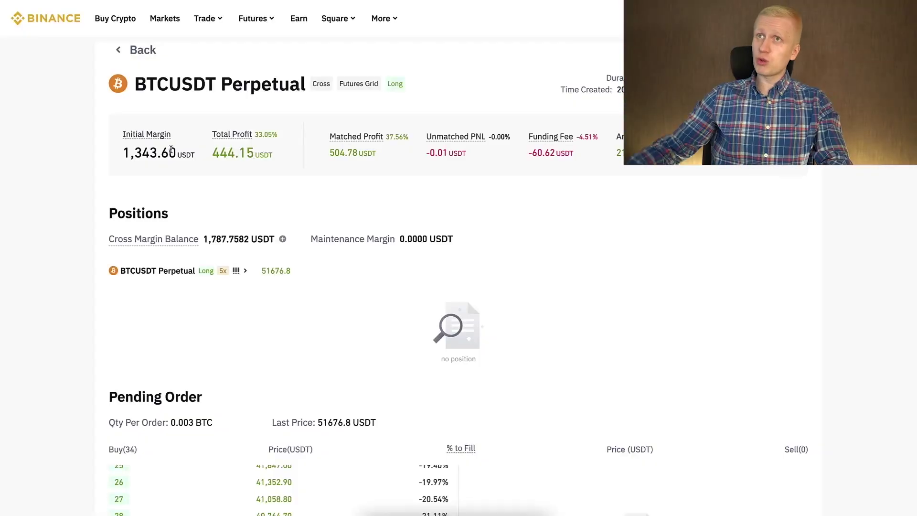
Check the bot's initial margin and highlight its matched profit, funding fee and unmatched PNL
mouse_move(174, 135)
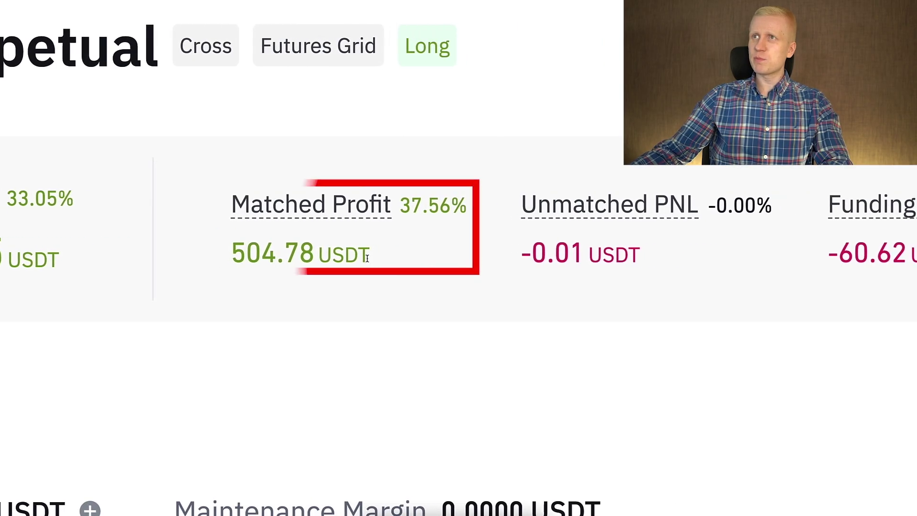
double_click(731, 246)
click(320, 240)
click(644, 252)
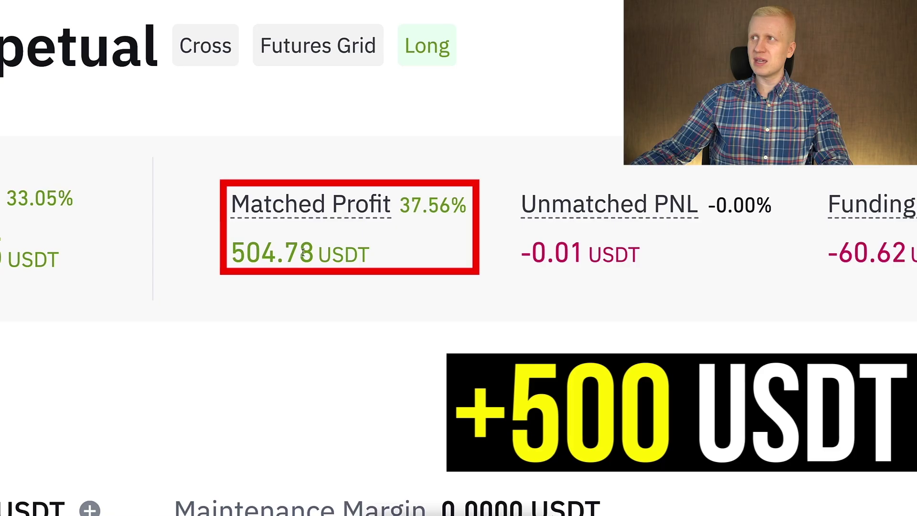
drag(243, 254, 459, 276)
drag(719, 237, 564, 253)
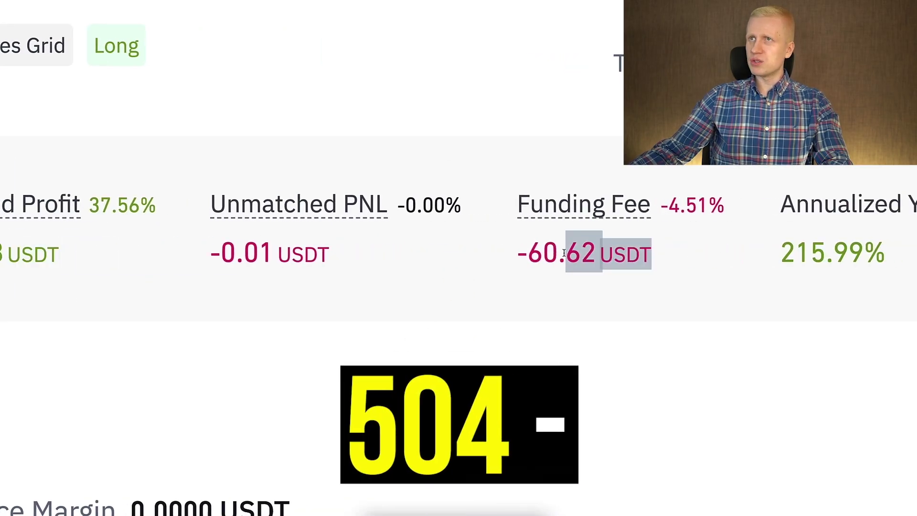
drag(342, 249, 105, 238)
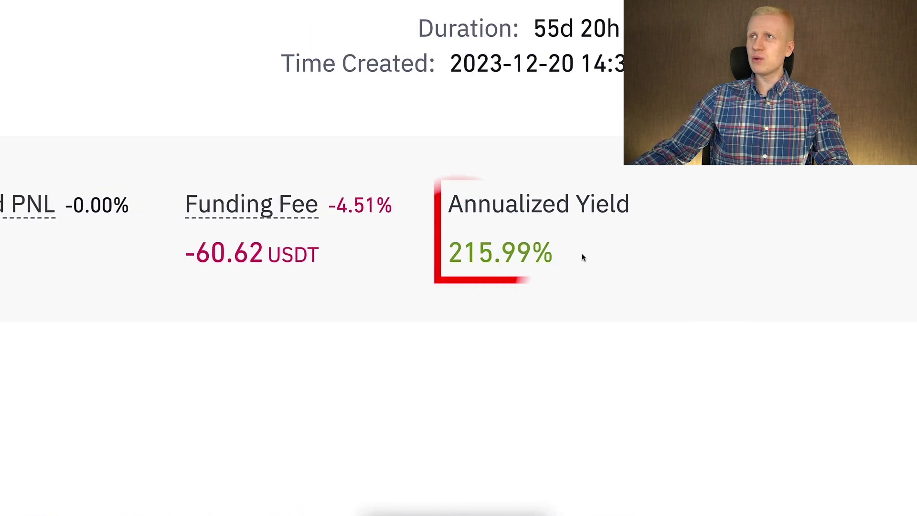
Highlight the bot's annualized yield and clear the text selection
drag(583, 258, 451, 203)
click(451, 203)
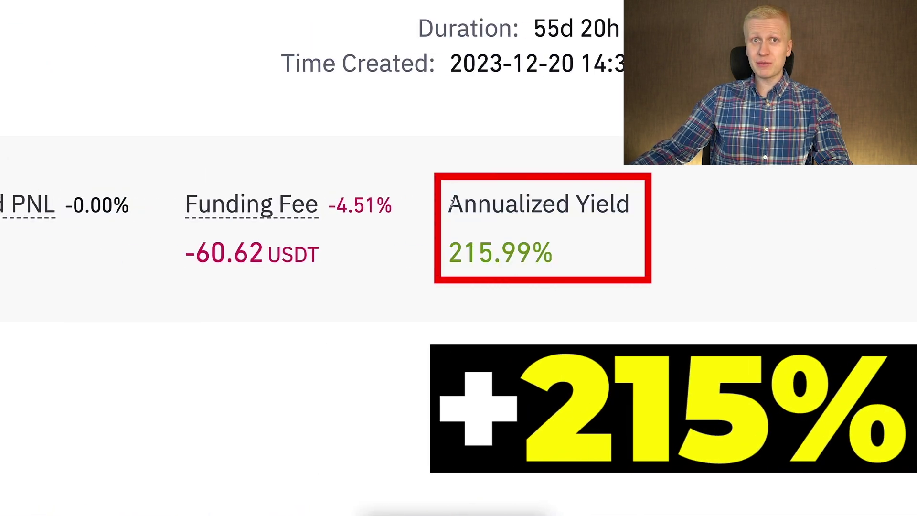
drag(452, 203, 622, 269)
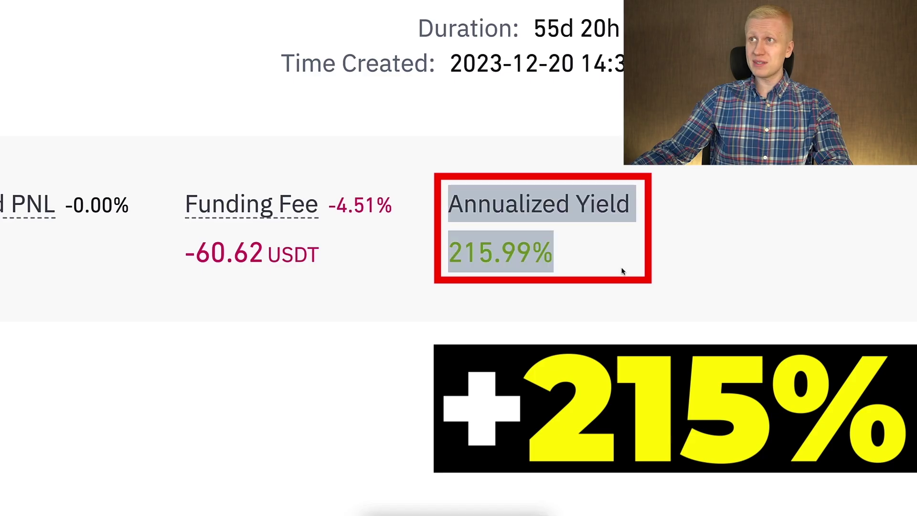
click(622, 270)
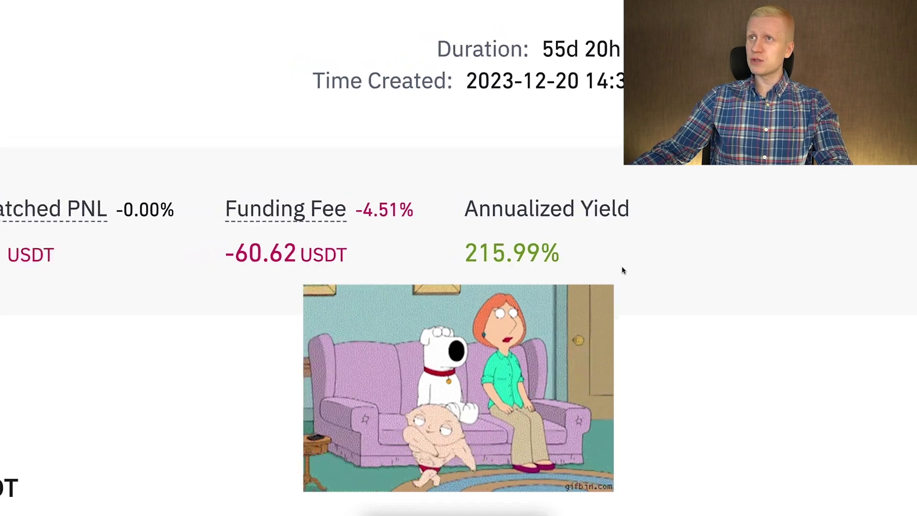
Look through the bot's grid details and its order history of matched buy and sell trades
scroll(515, 222, down, 15)
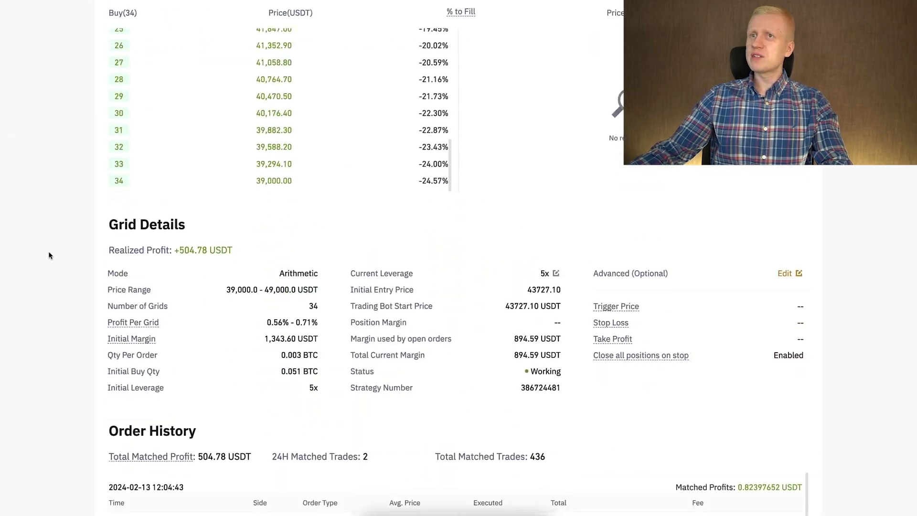
scroll(256, 308, down, 10)
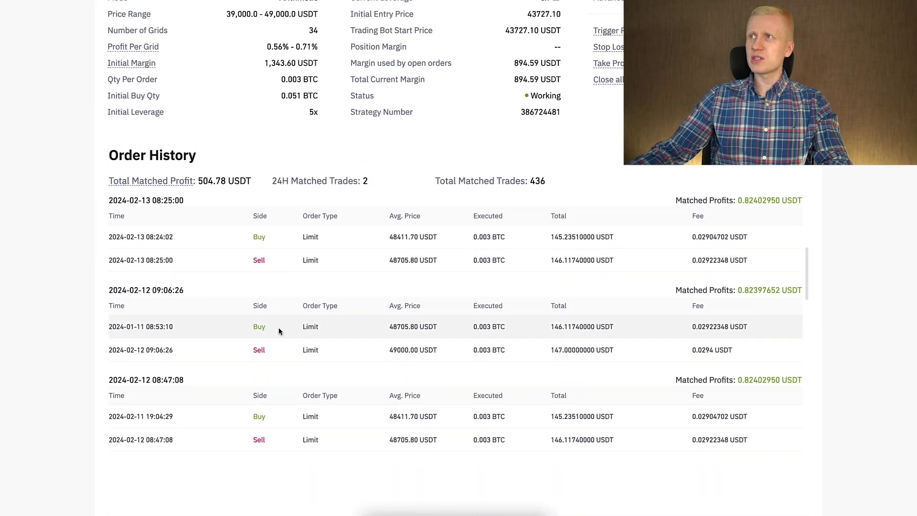
scroll(273, 327, down, 10)
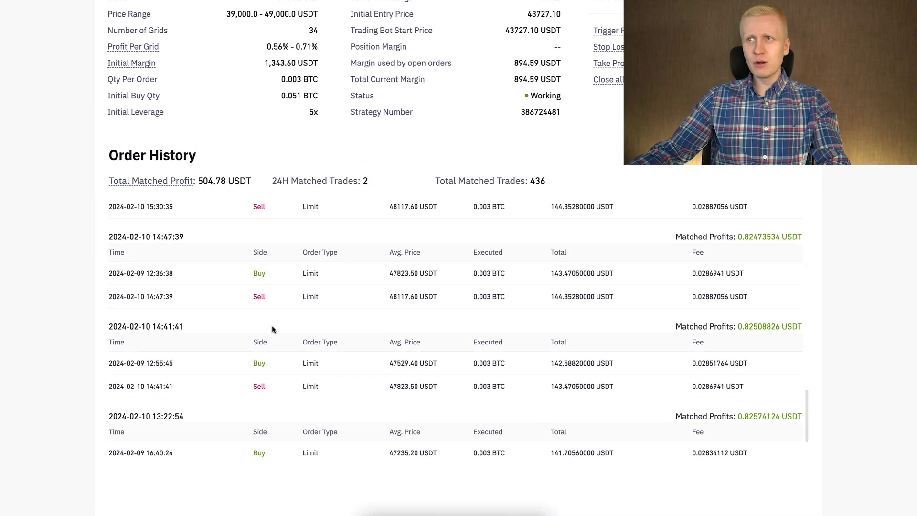
scroll(272, 329, down, 10)
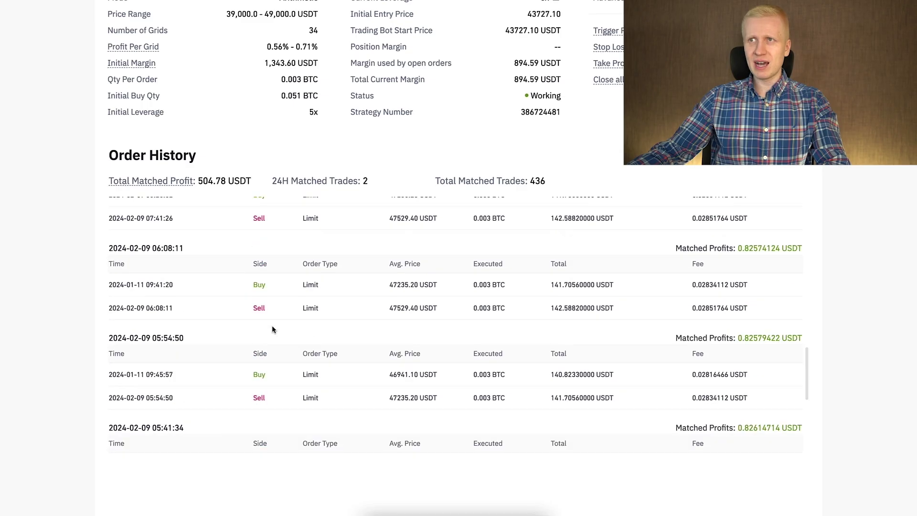
scroll(273, 328, down, 8)
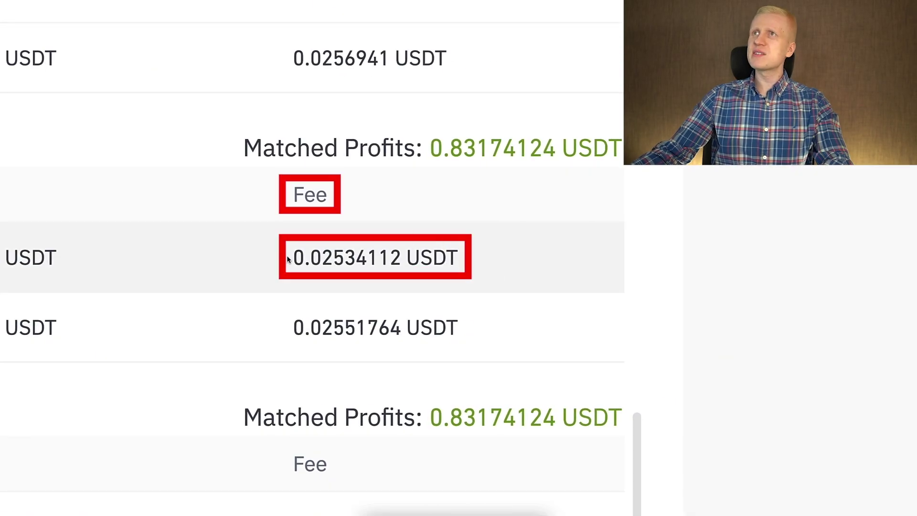
Highlight a sell order's fee in the order history and compare it with the matched profits of other trades
scroll(278, 296, down, 1)
drag(278, 277, 468, 248)
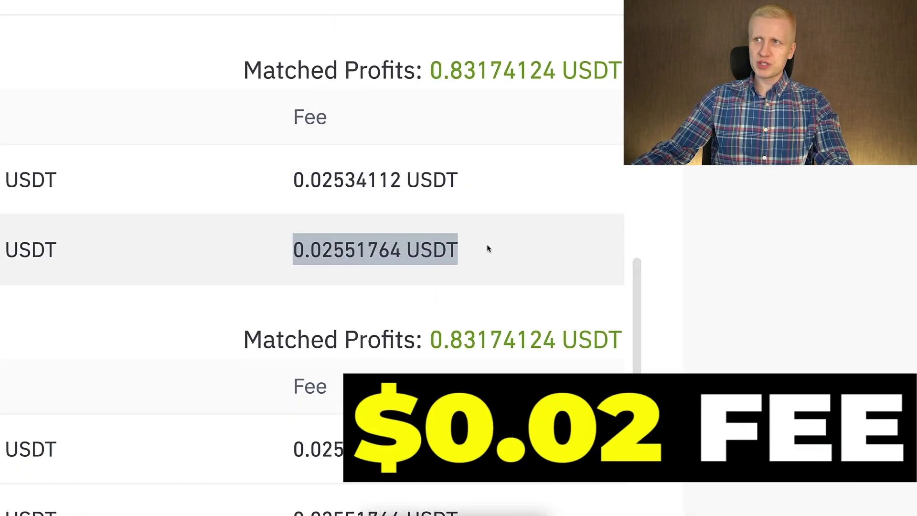
scroll(688, 329, down, 5)
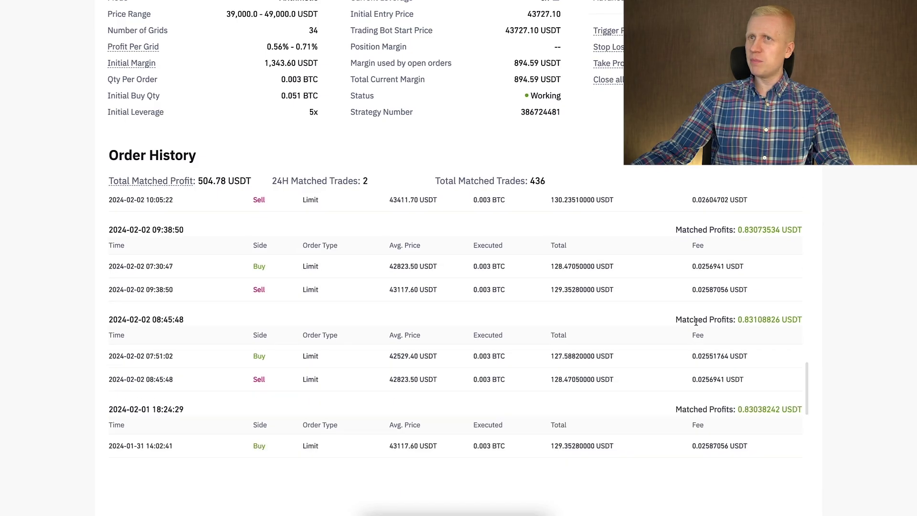
scroll(696, 322, down, 1)
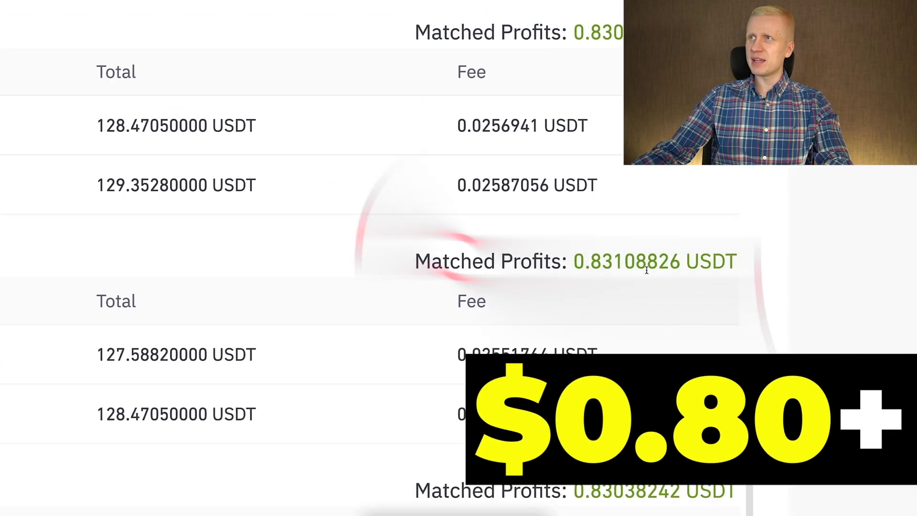
scroll(652, 291, down, 5)
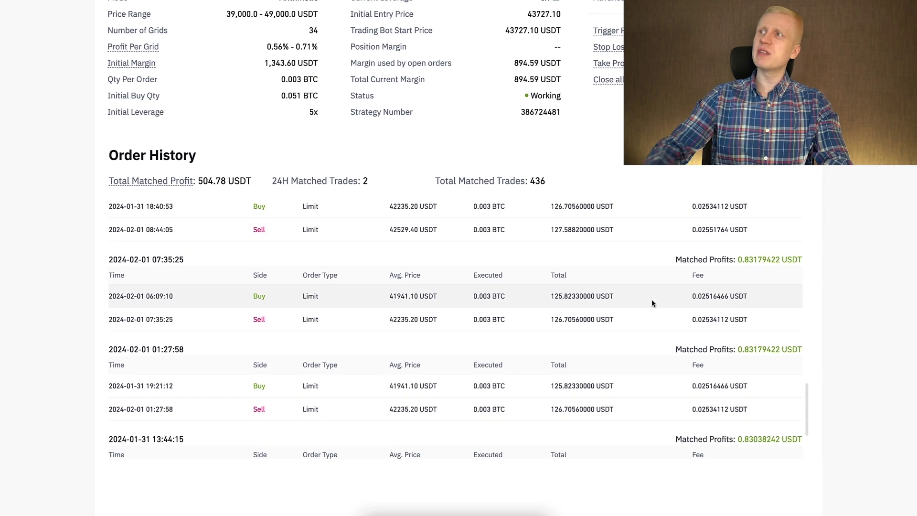
scroll(704, 264, up, 8)
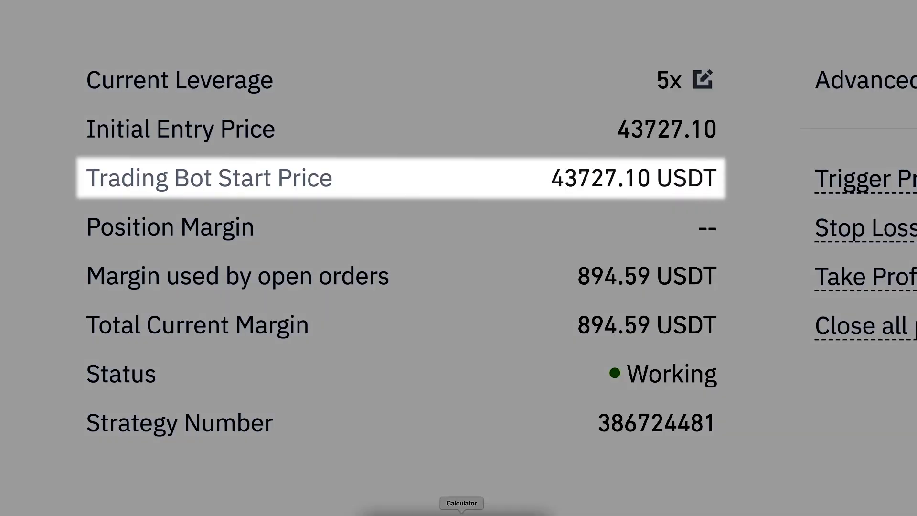
Open the Calculator and divide the current BTC price by the bot's start price of 43727 USDT
click(461, 512)
click(286, 262)
click(206, 187)
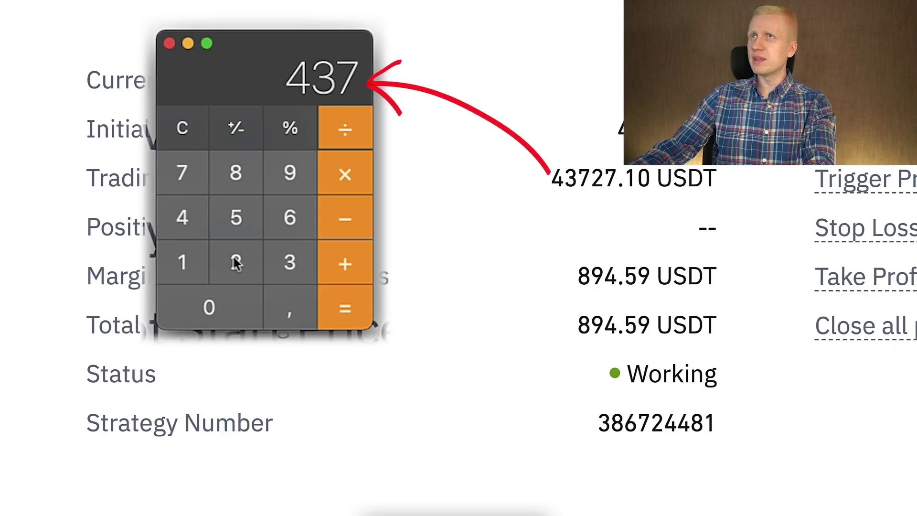
click(334, 311)
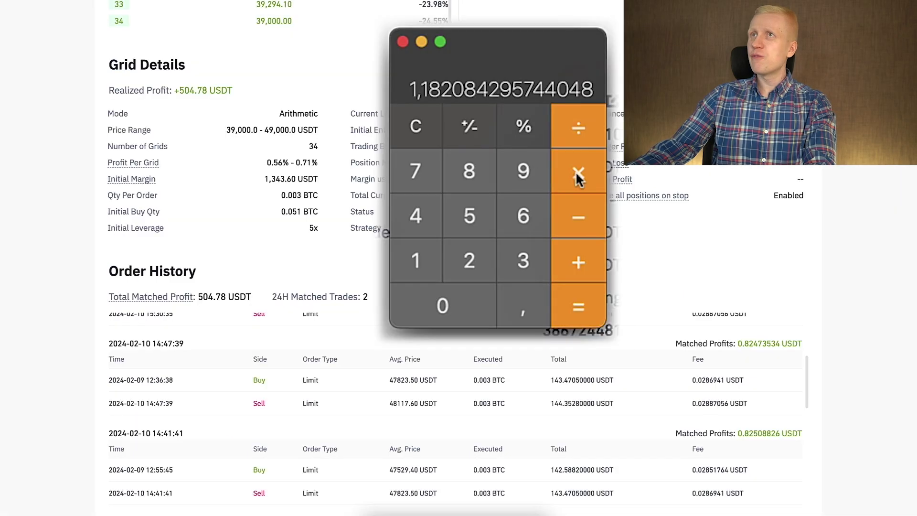
Multiply the price ratio by the 1343 USDT initial margin and subtract 1343 to get the buy-and-hold profit
click(345, 174)
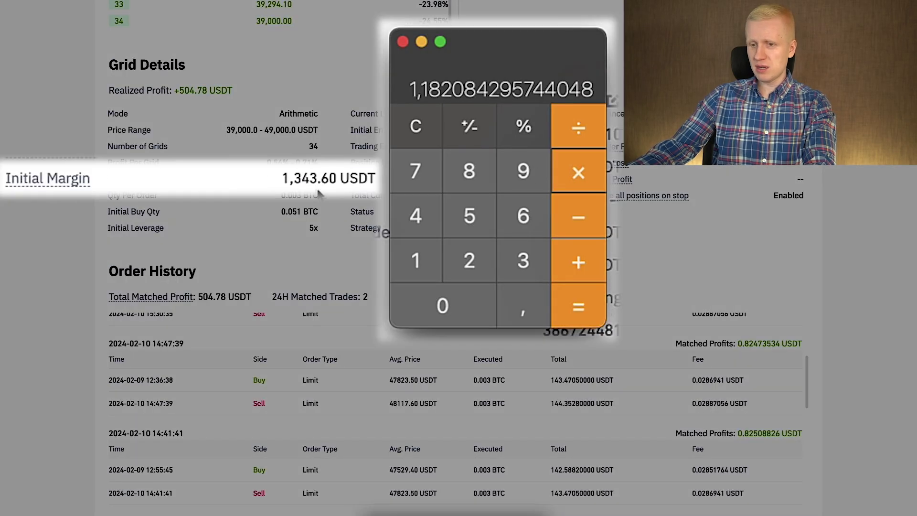
text(1343)
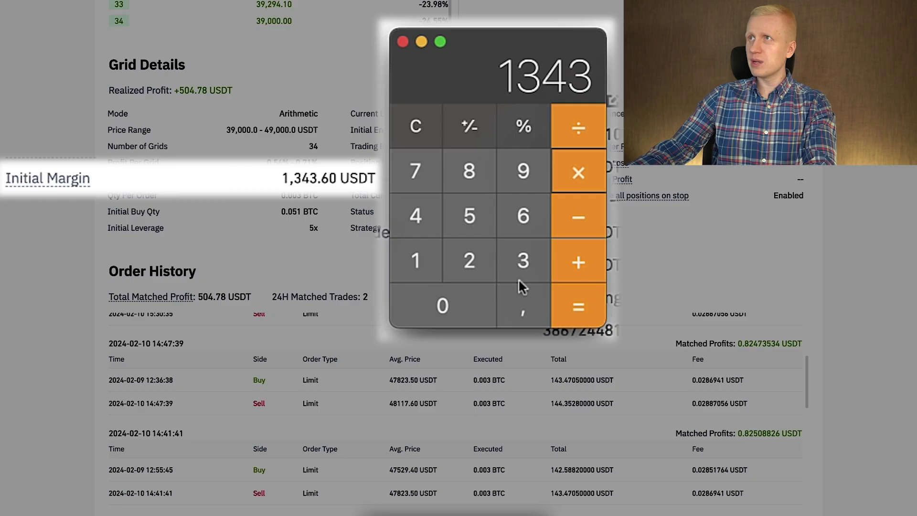
click(580, 321)
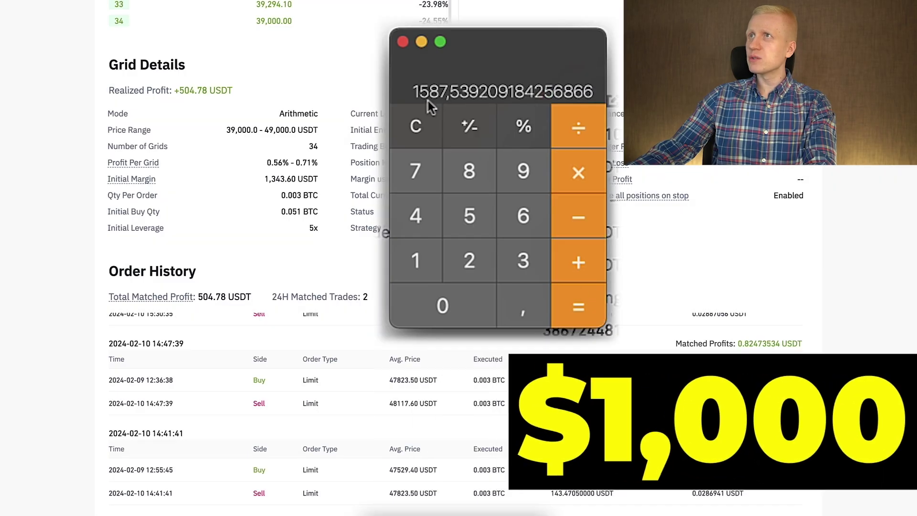
click(567, 217)
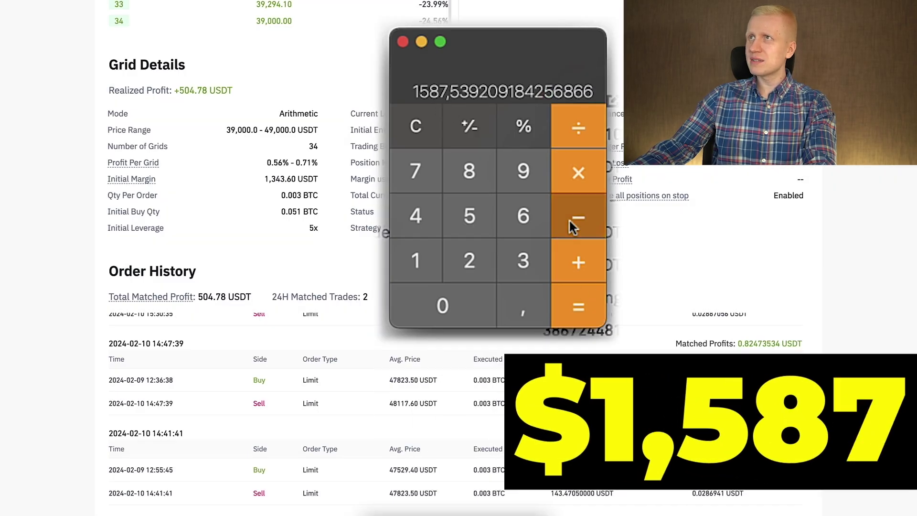
text(1343)
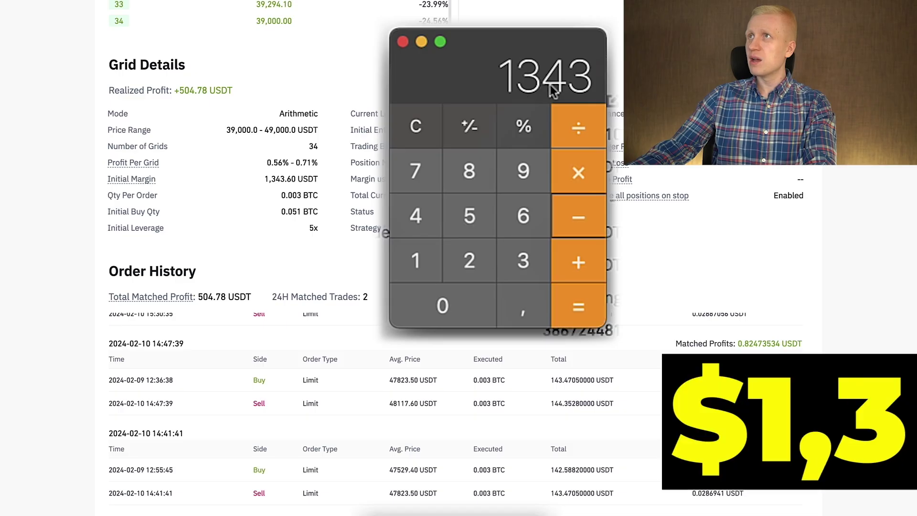
click(579, 307)
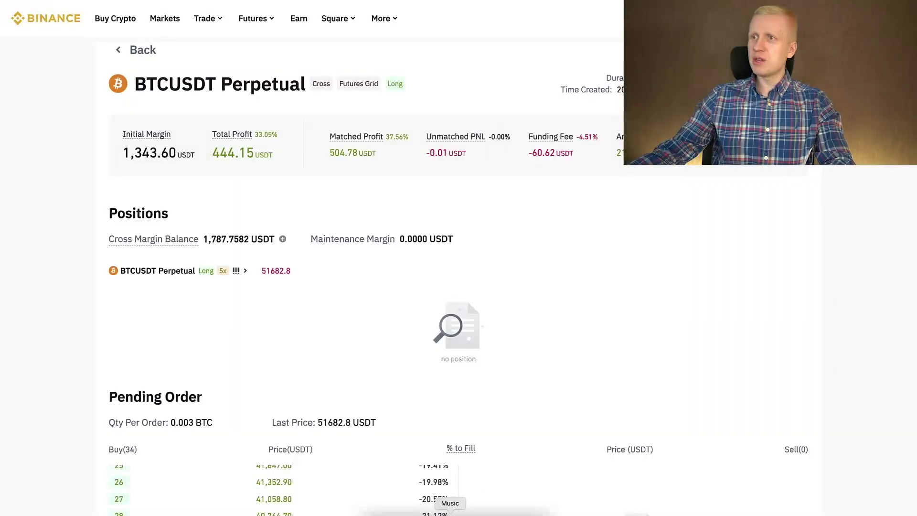
Look through the bot's pending orders and check the price range in its grid details
click(462, 512)
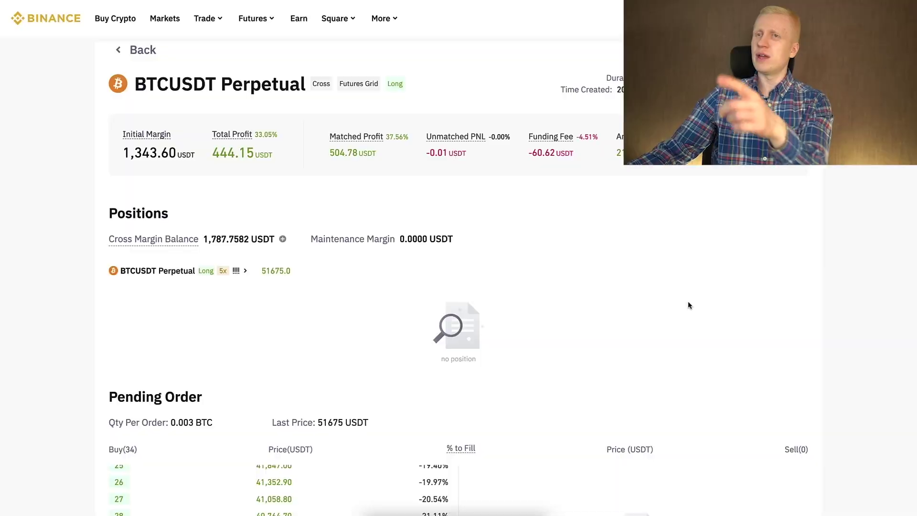
scroll(668, 310, down, 3)
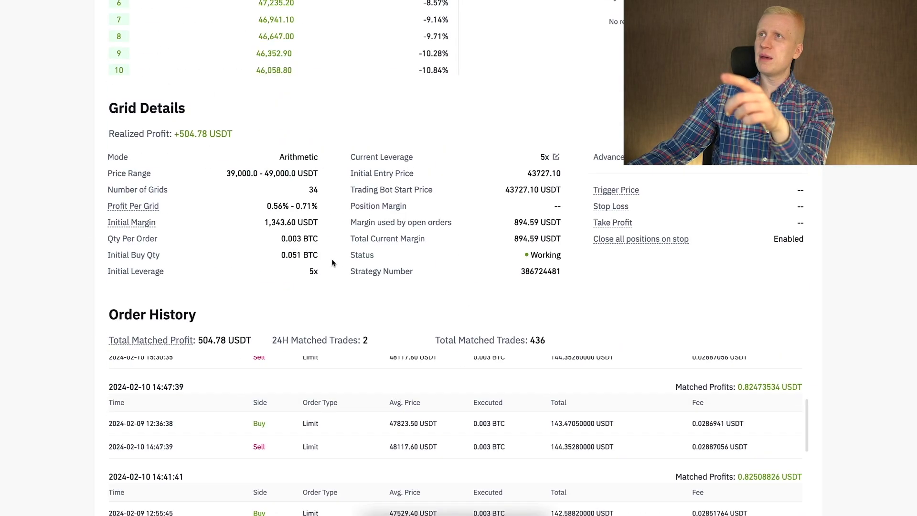
scroll(299, 269, up, 2)
scroll(299, 269, down, 8)
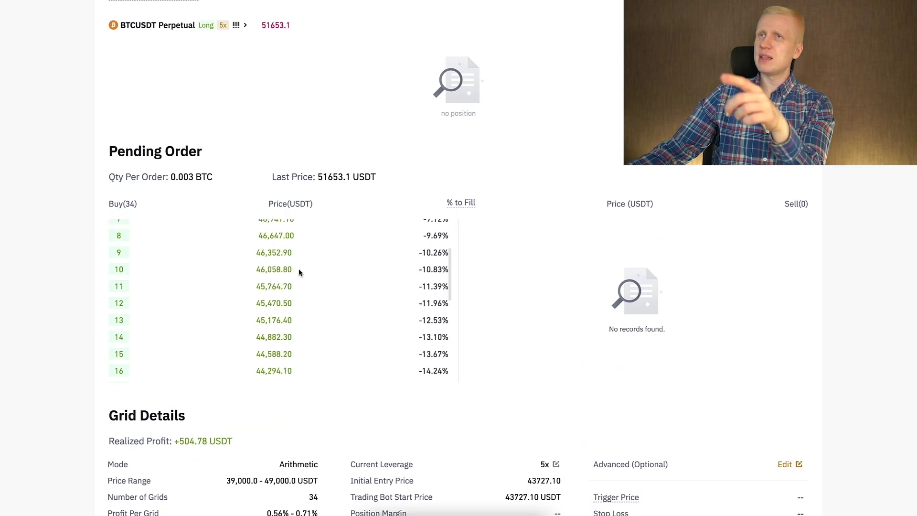
scroll(321, 284, down, 2)
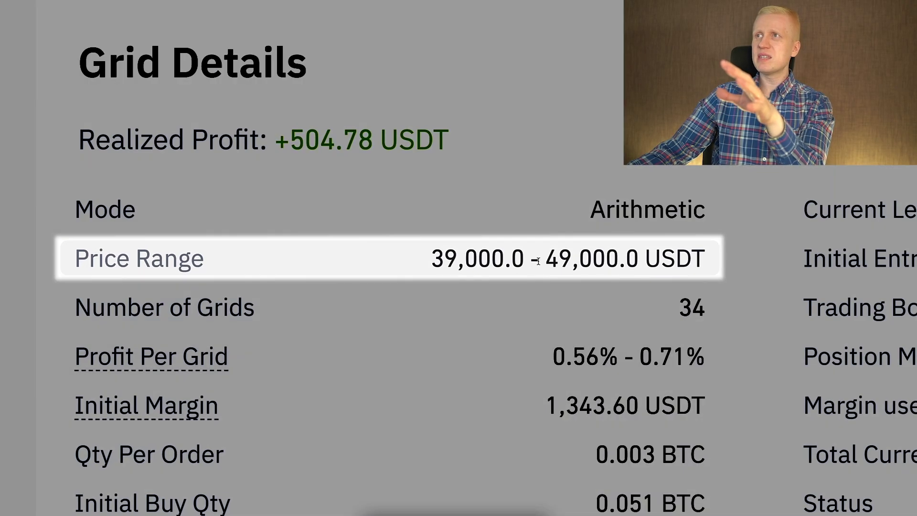
drag(214, 379, 273, 376)
click(694, 248)
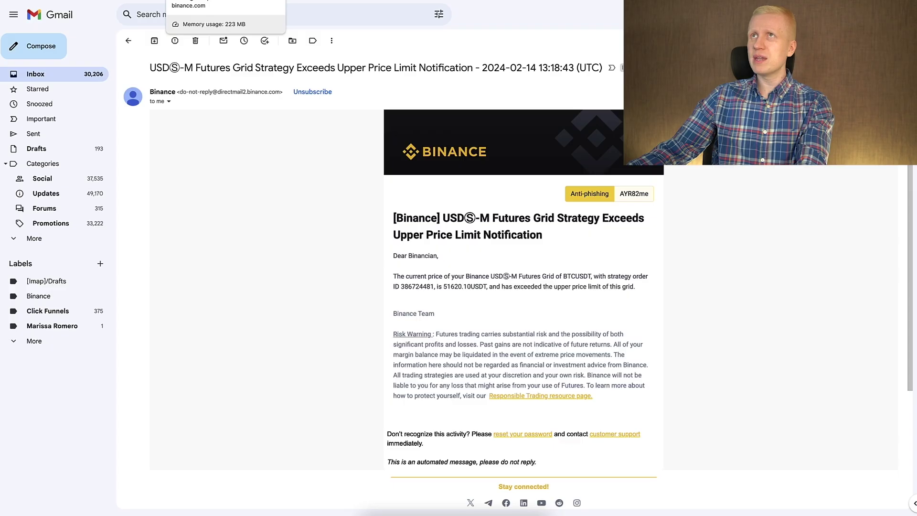
Return to Binance from the notification e-mail and end the running BTCUSDT Perpetual grid, confirming the stop
click(226, 0)
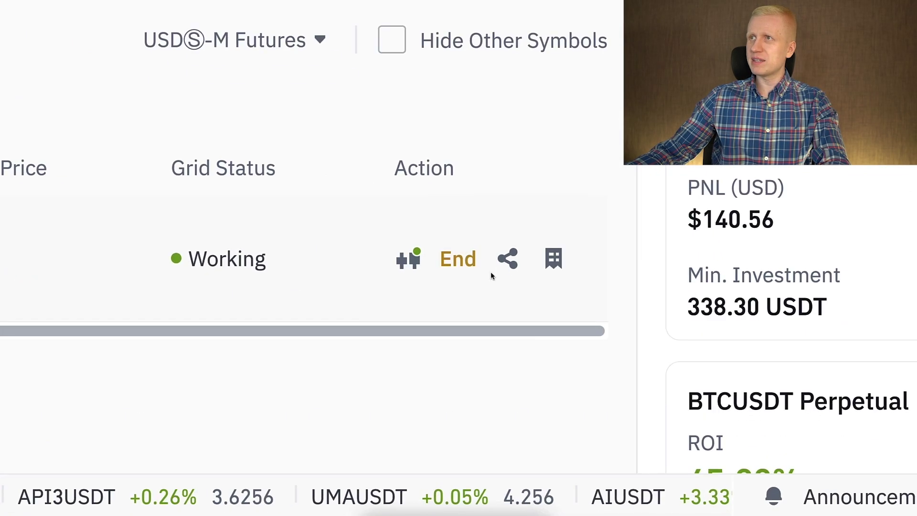
click(449, 233)
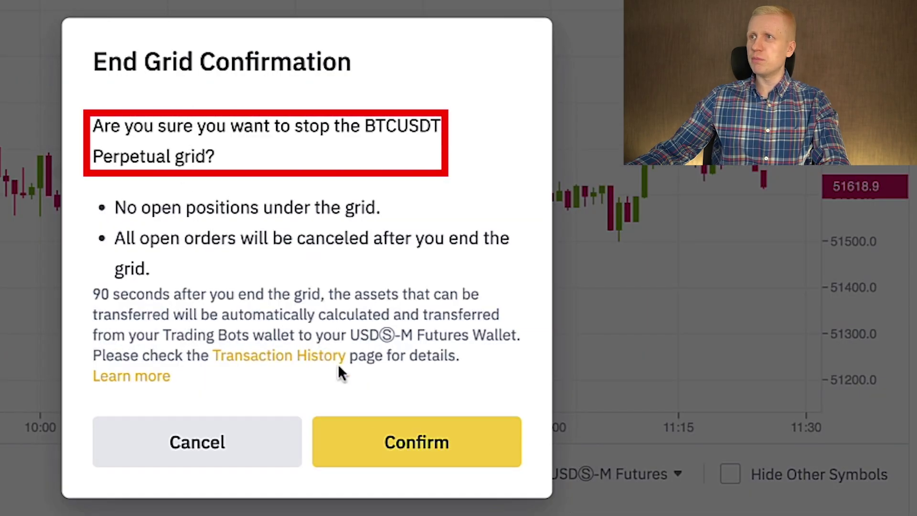
click(379, 443)
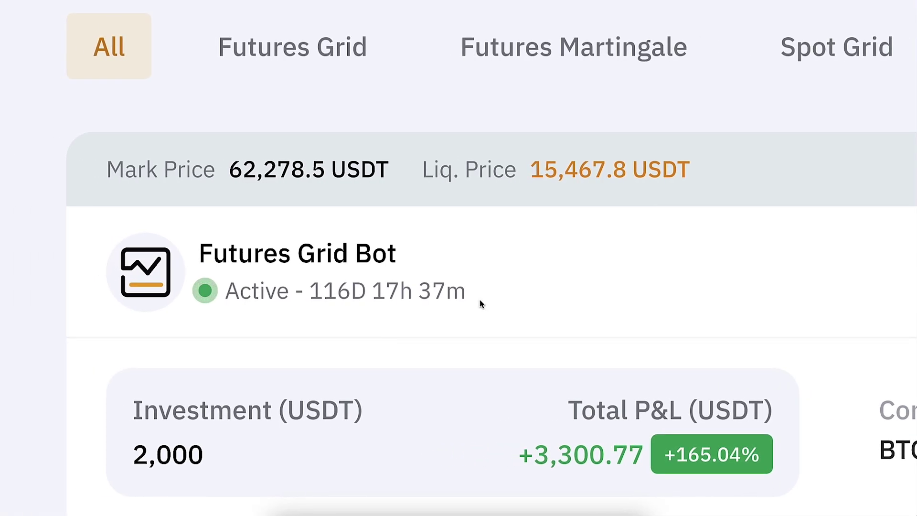
Look over the active Bybit Futures Grid Bot and the balances in the Bybit assets overview
scroll(480, 304, down, 5)
scroll(485, 82, up, 1)
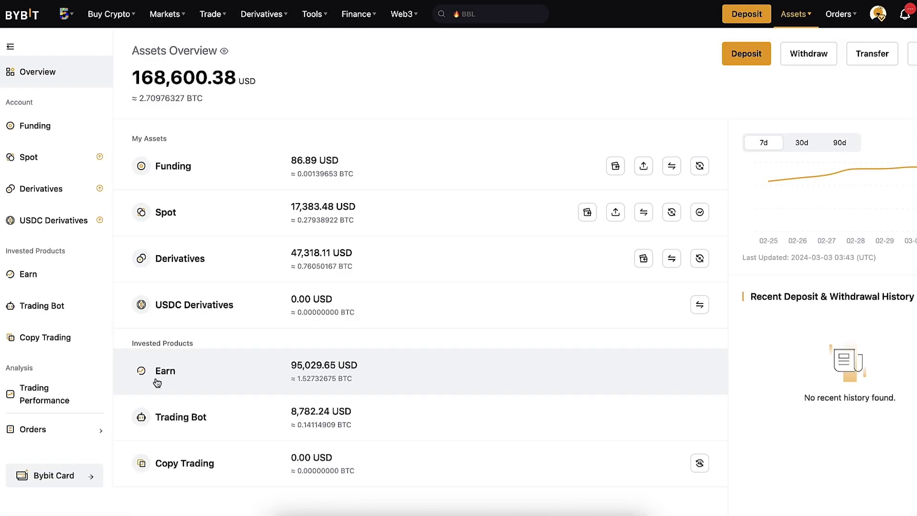
scroll(157, 382, down, 1)
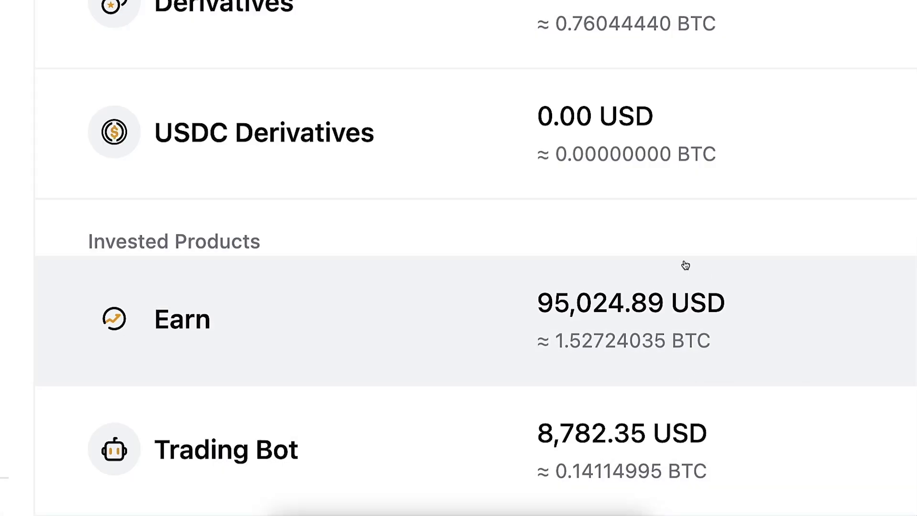
scroll(684, 267, up, 1)
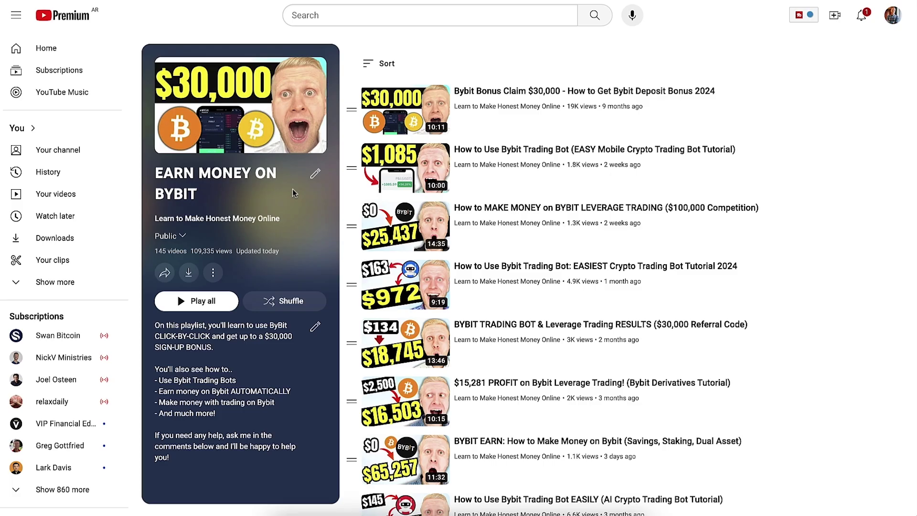
Check the sign-up bonus among the exclusive benefits for users referred to Bybit
click(597, 513)
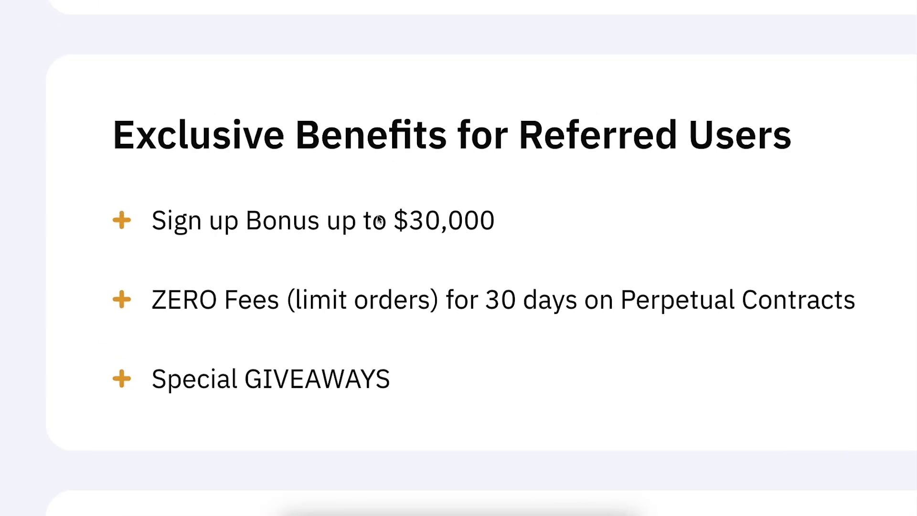
drag(289, 218, 228, 217)
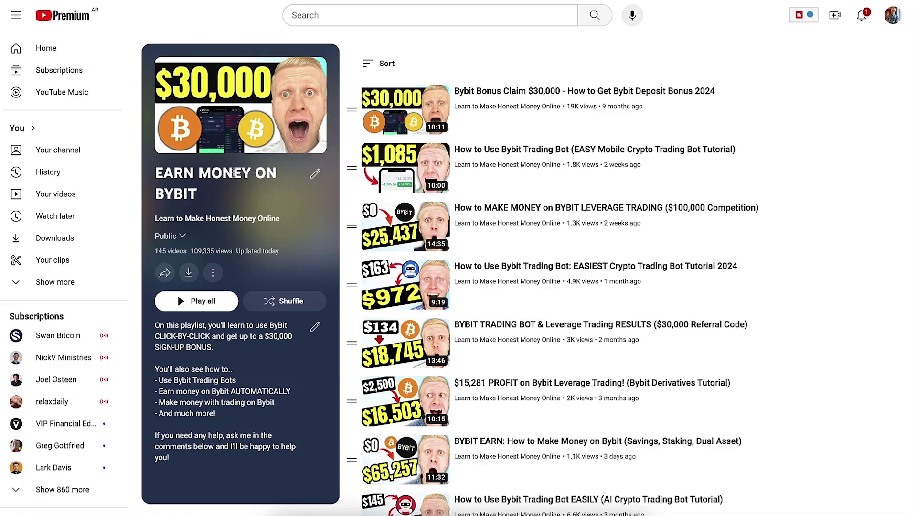